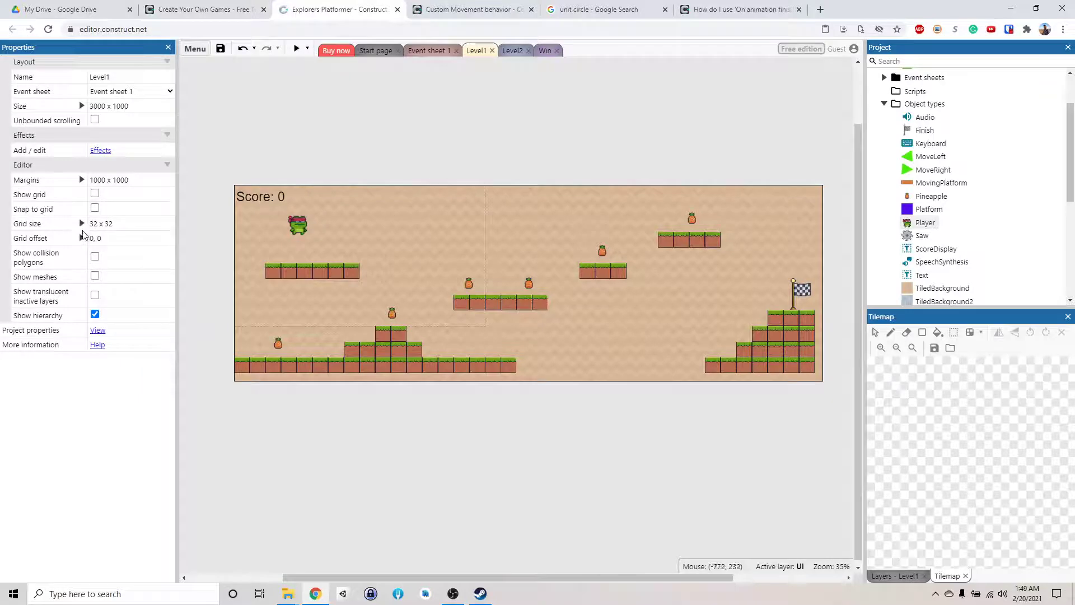
- Insert a new Sprite object into Level1 and place it in the upper area, to the right of the player
right_click(544, 162)
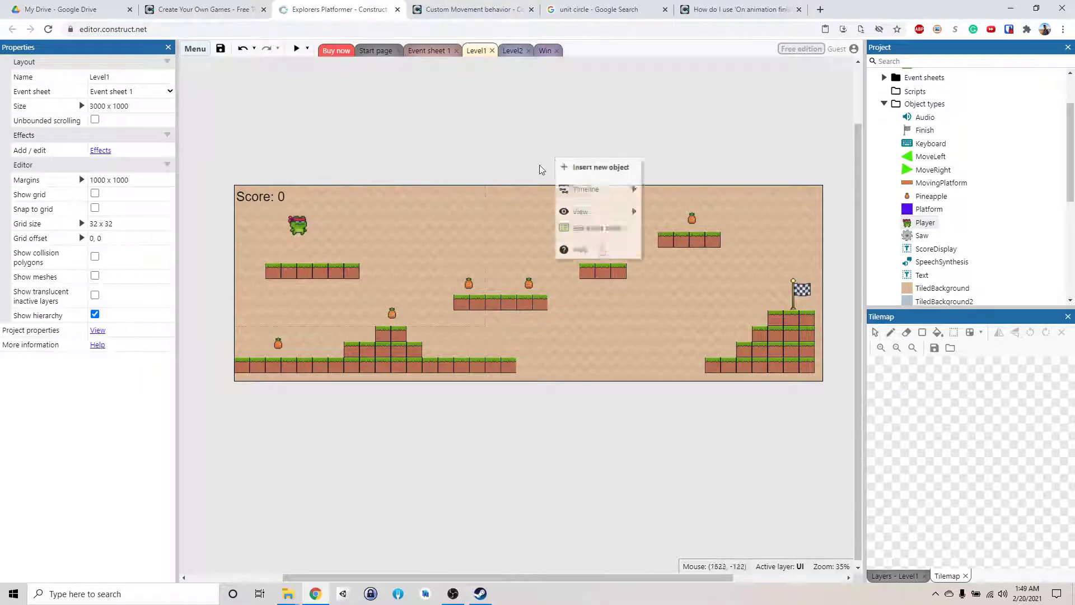
click(592, 165)
scroll(577, 302, down, 3)
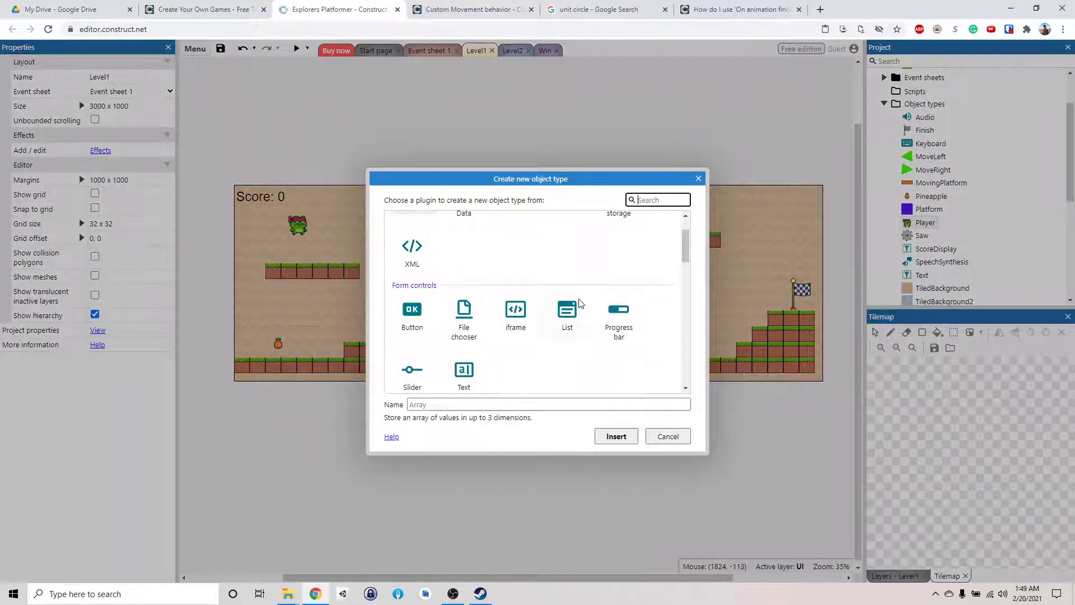
click(568, 331)
double_click(567, 331)
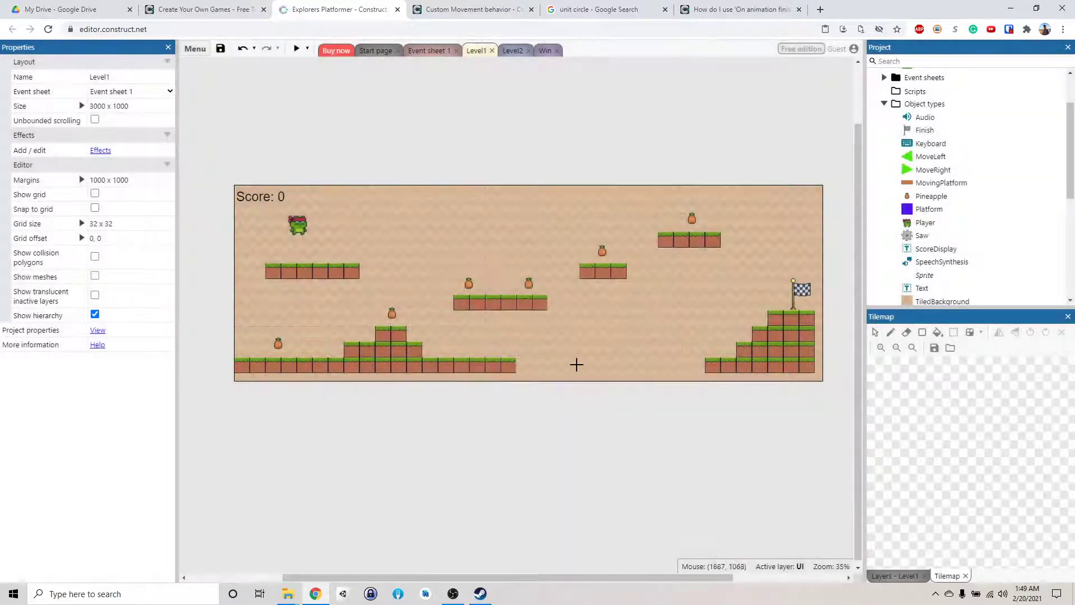
click(402, 231)
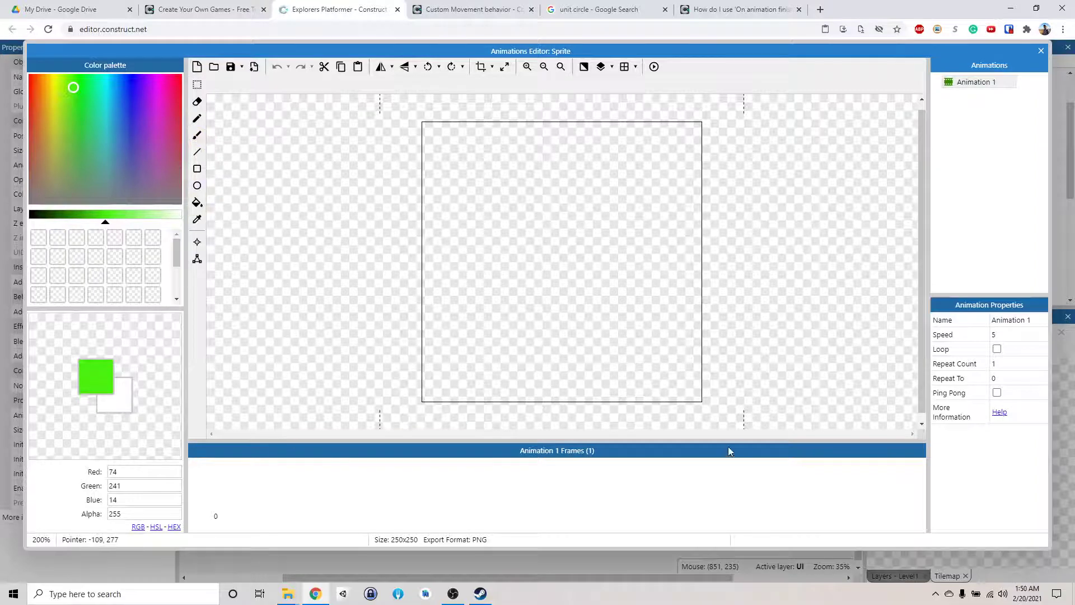
- Draw a bright green filled circle as the head, with a vertical 15-thick body line about 82 px long below it
click(197, 185)
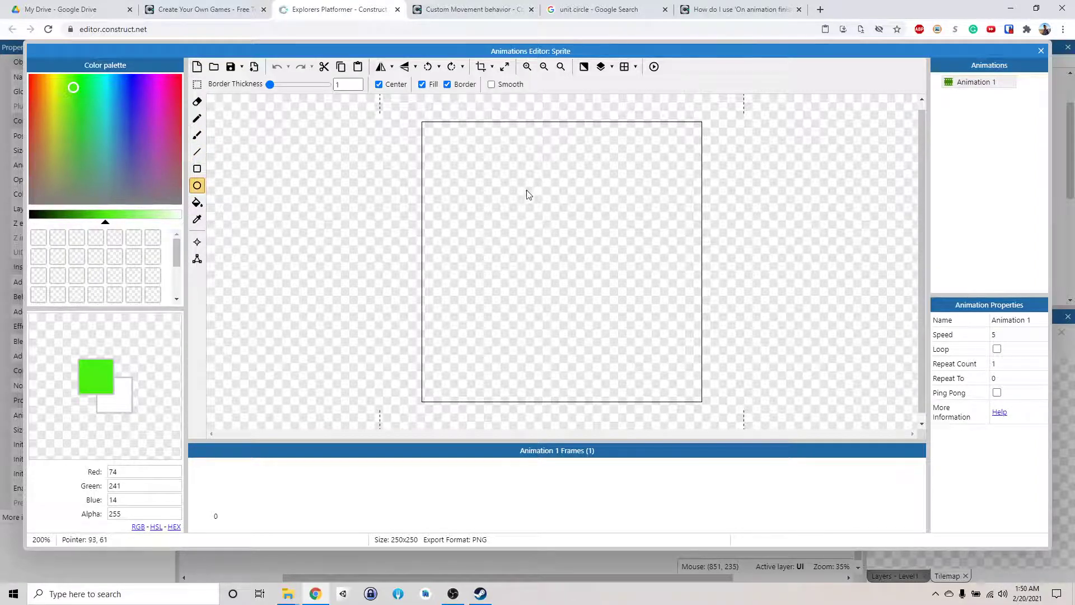
mouse_move(534, 189)
mouse_down()
mouse_move(593, 233)
mouse_move(573, 226)
mouse_up()
click(197, 152)
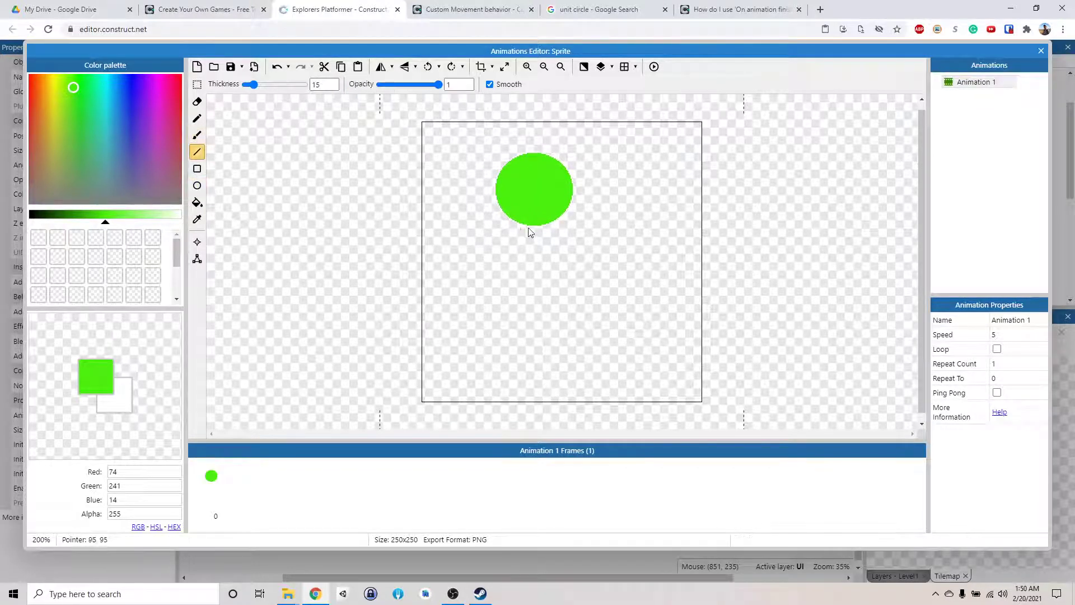
drag(536, 230, 537, 324)
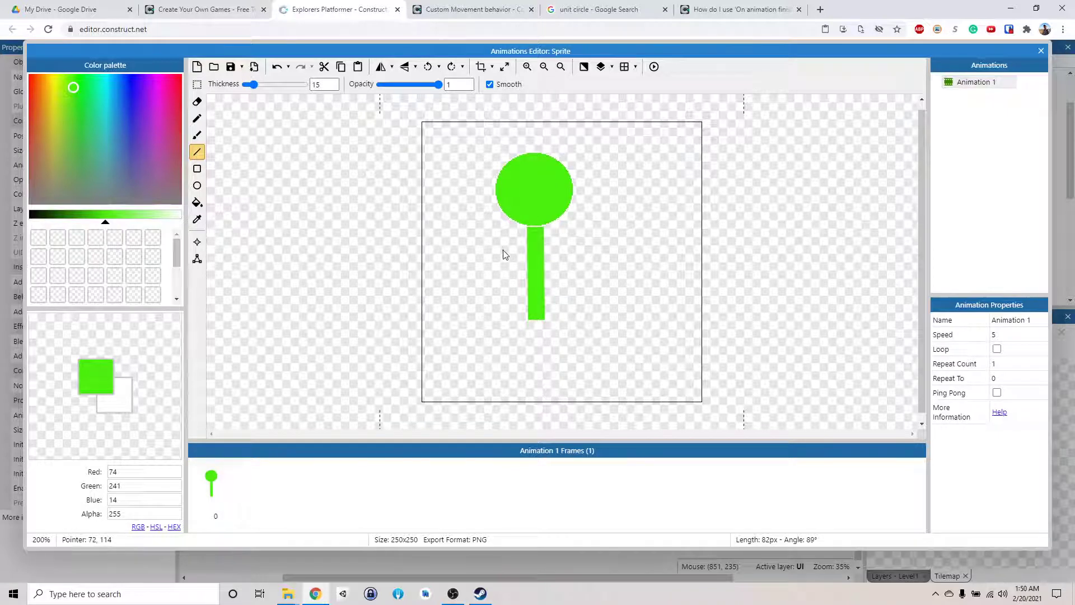
- Duplicate the head-and-body frame three times so Animation 1 has four identical frames
right_click(220, 481)
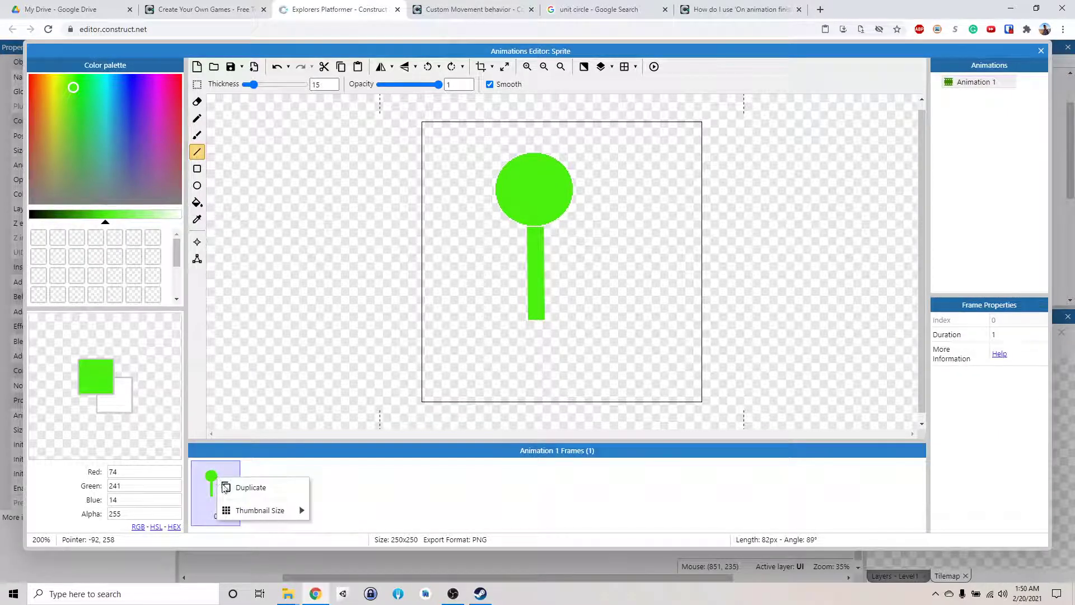
click(224, 487)
right_click(269, 479)
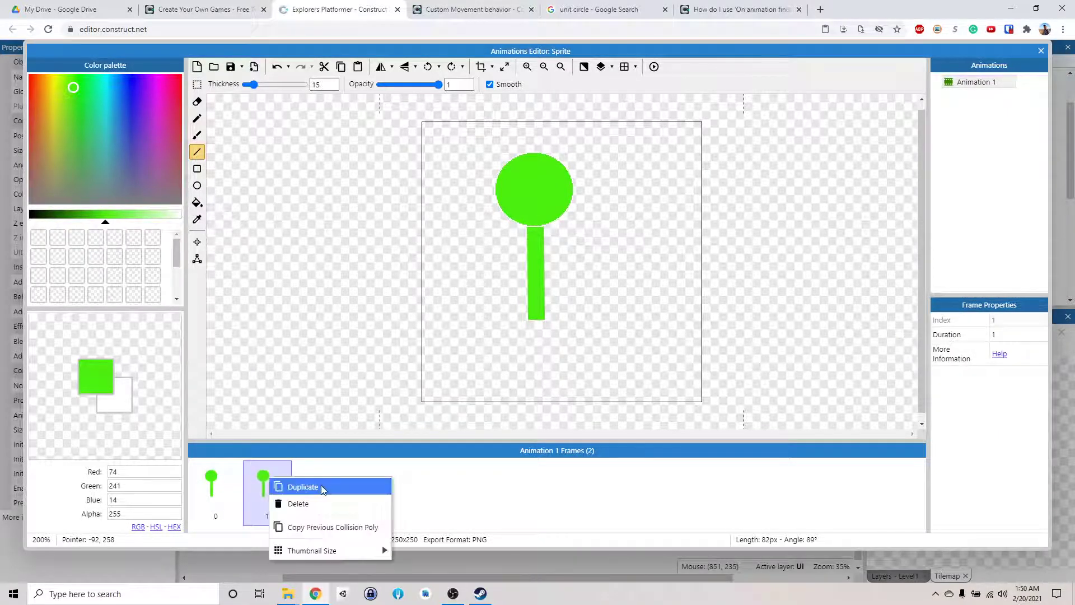
click(323, 487)
right_click(322, 484)
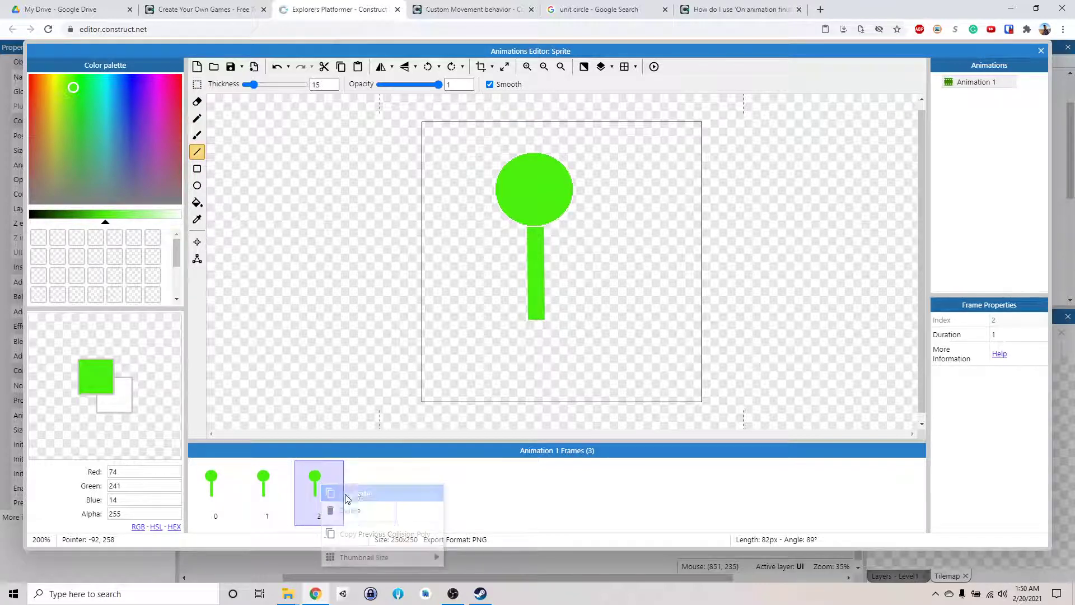
click(345, 495)
- Paint wide-spread arms and legs on frame 0 with a size 12 brush in dark green (33, 54, 10)
click(217, 492)
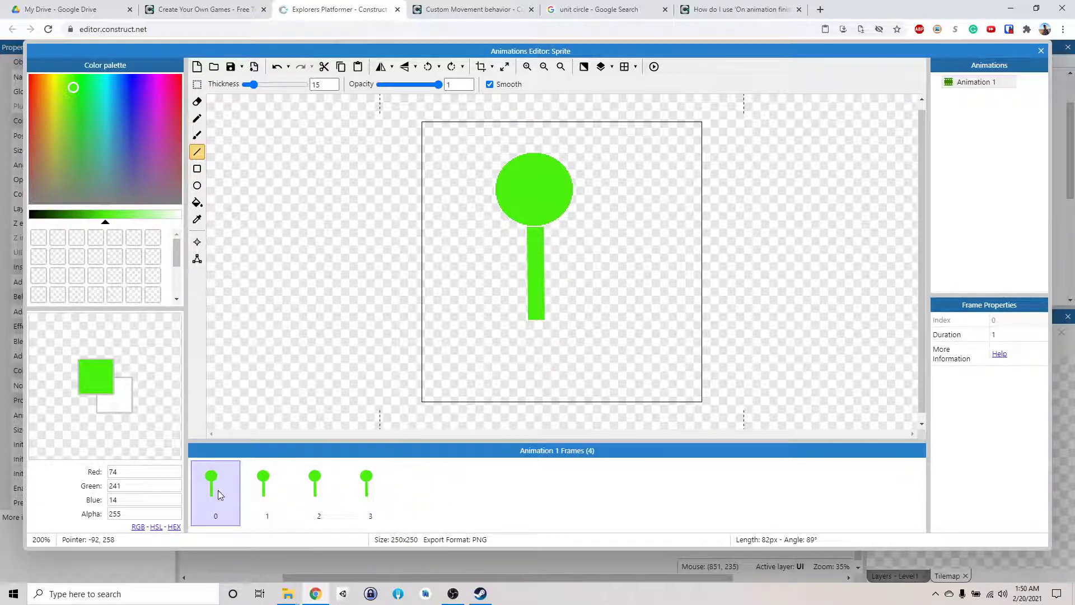
click(196, 134)
click(66, 113)
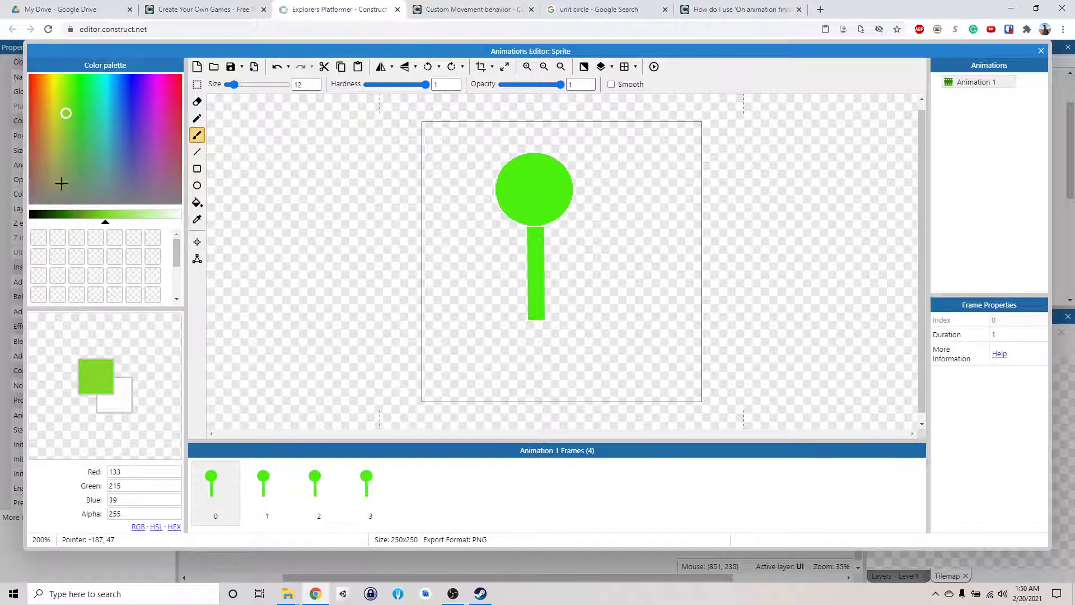
click(49, 214)
click(527, 256)
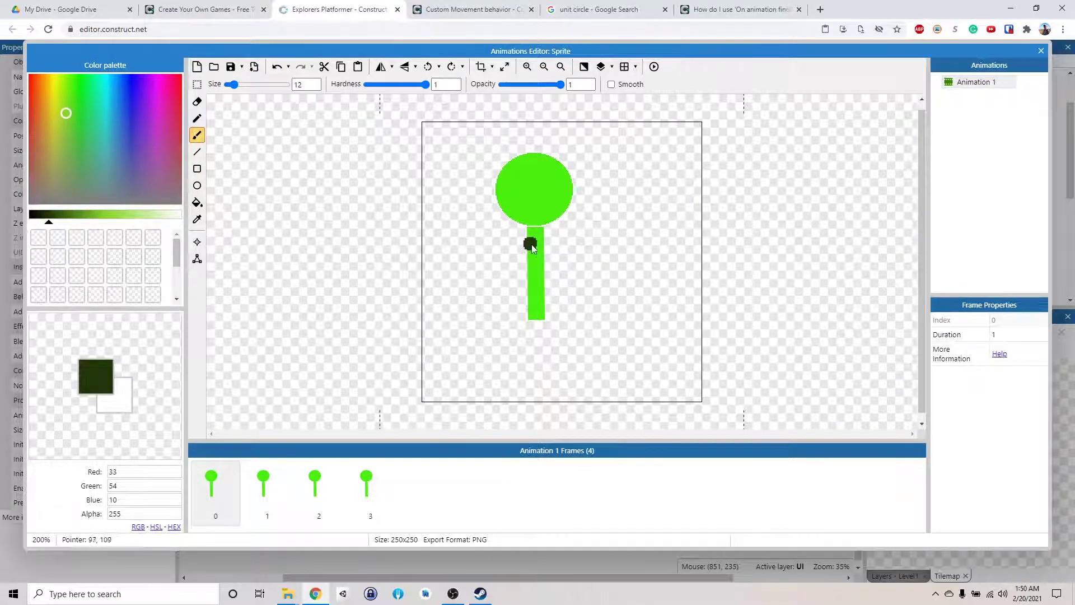
mouse_move(530, 245)
mouse_down()
mouse_move(465, 315)
mouse_move(545, 248)
mouse_move(598, 262)
mouse_up()
mouse_move(530, 319)
mouse_down()
mouse_move(521, 336)
mouse_move(557, 341)
mouse_move(617, 373)
mouse_up()
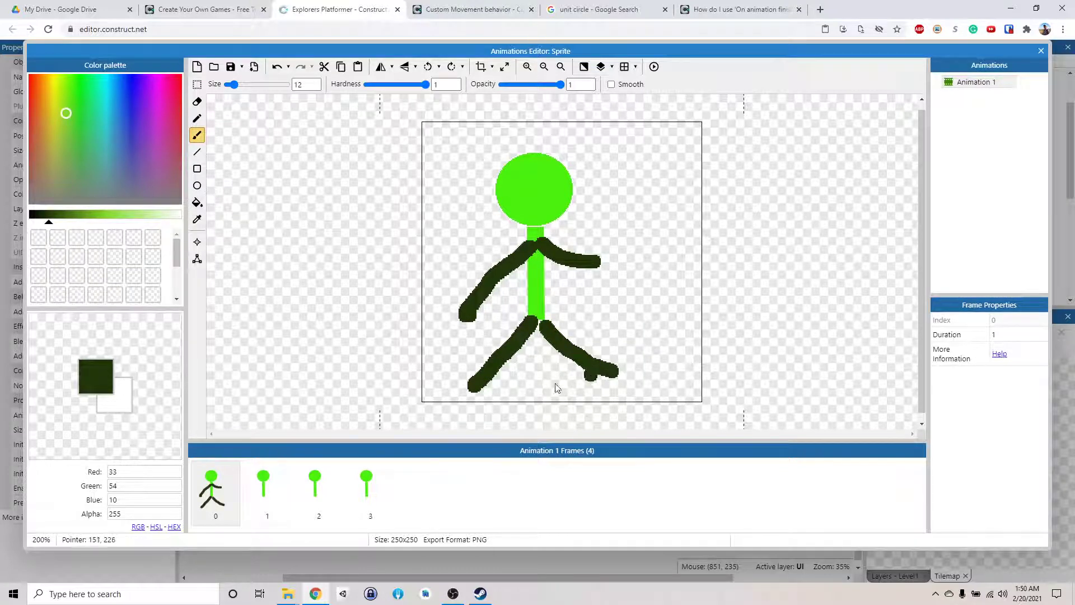
- Paint lowered arms and nearly closed legs on frame 1 in the same dark green
click(262, 495)
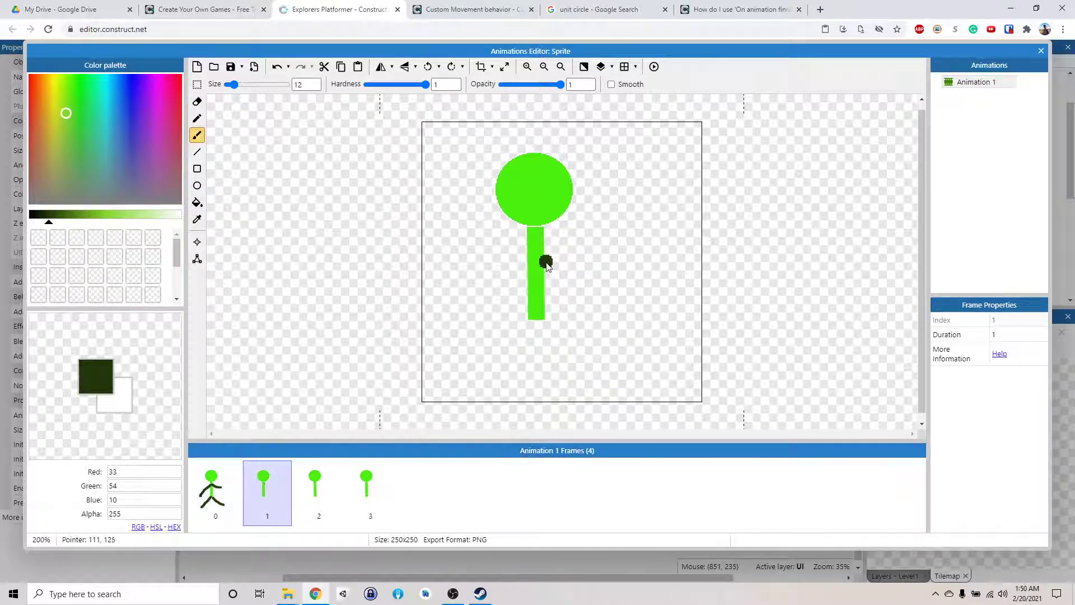
mouse_move(535, 250)
mouse_down()
mouse_move(509, 272)
mouse_move(501, 307)
mouse_move(521, 303)
mouse_move(541, 251)
mouse_move(566, 306)
mouse_move(510, 341)
mouse_move(498, 386)
mouse_up()
mouse_move(536, 308)
mouse_down()
mouse_move(556, 358)
mouse_move(553, 386)
mouse_up()
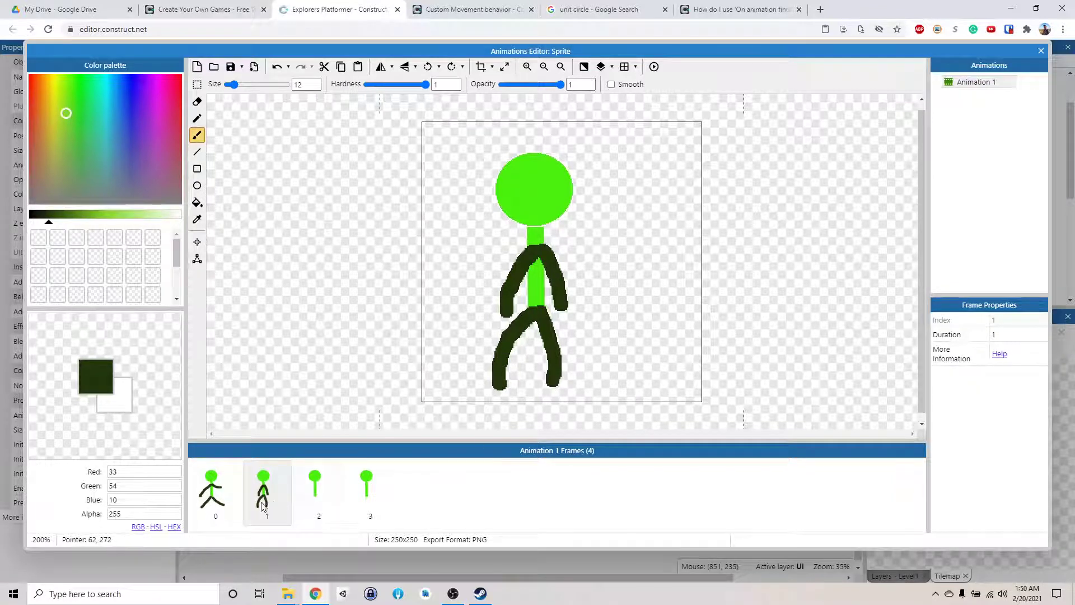
- Paint half-open arms and striding legs on frame 2 as the third walking pose
click(316, 494)
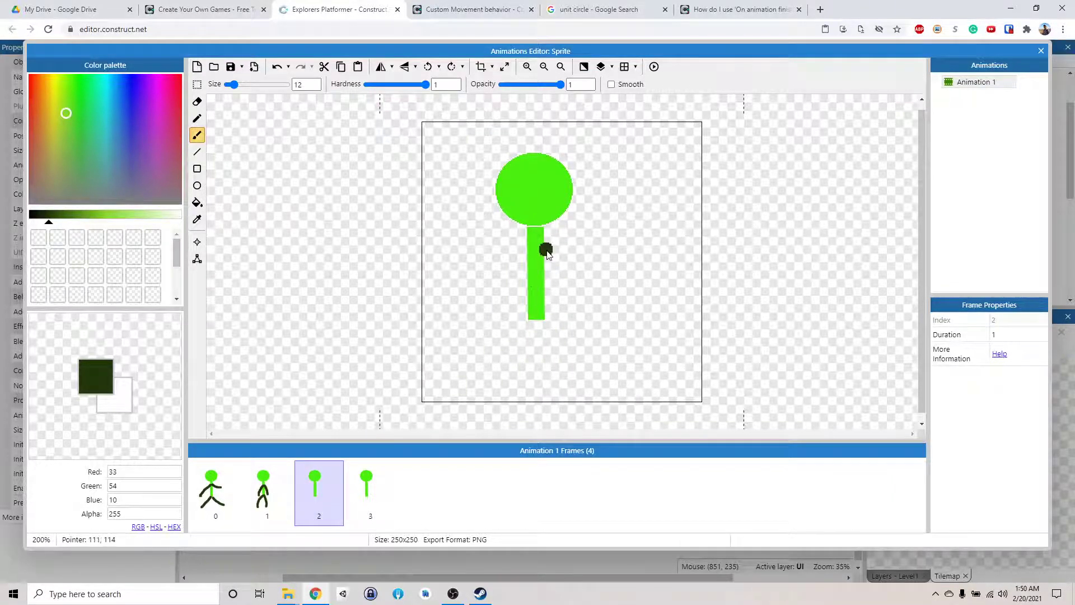
drag(539, 248, 510, 303)
mouse_move(525, 255)
mouse_down()
mouse_move(570, 307)
mouse_move(551, 361)
mouse_move(576, 411)
mouse_up()
mouse_move(535, 312)
mouse_down()
mouse_move(509, 370)
mouse_move(492, 379)
mouse_up()
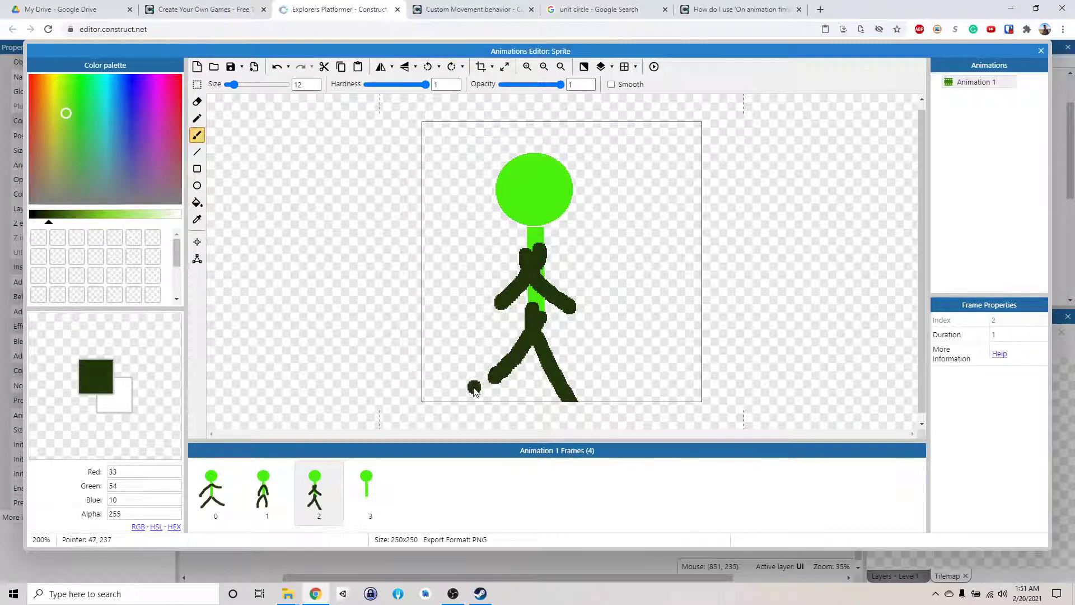
- Delete the unpainted frame 3 and play a preview of the walking animation
click(371, 504)
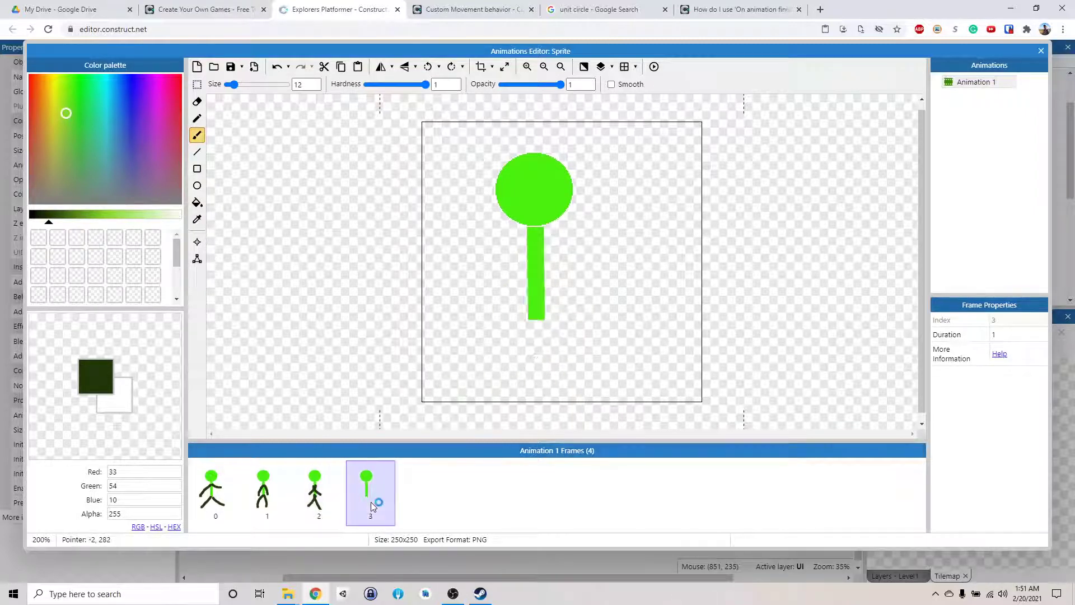
right_click(375, 499)
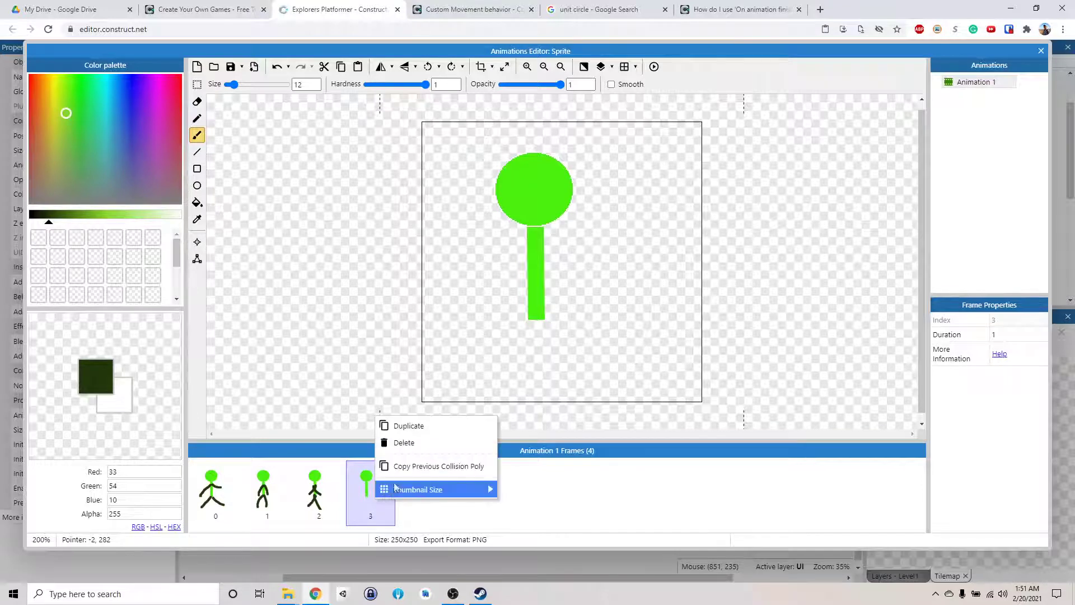
click(429, 446)
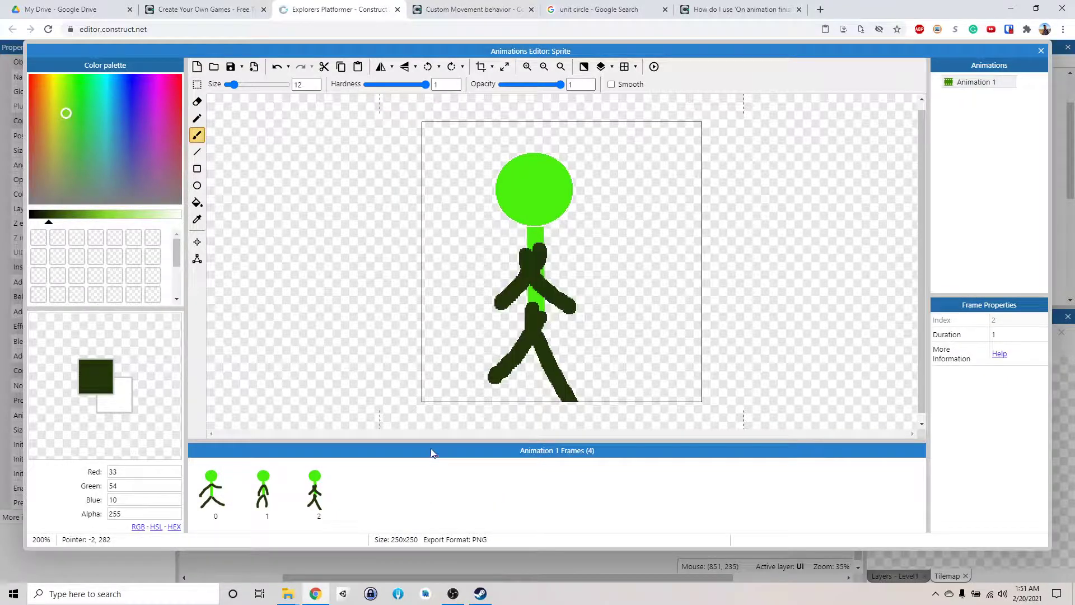
click(653, 67)
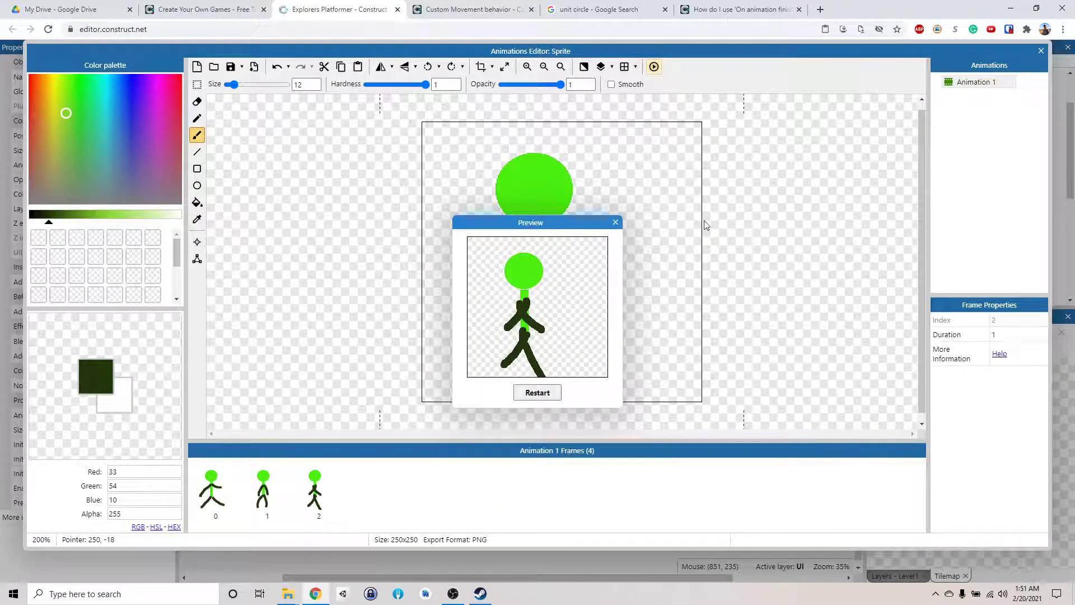
click(615, 222)
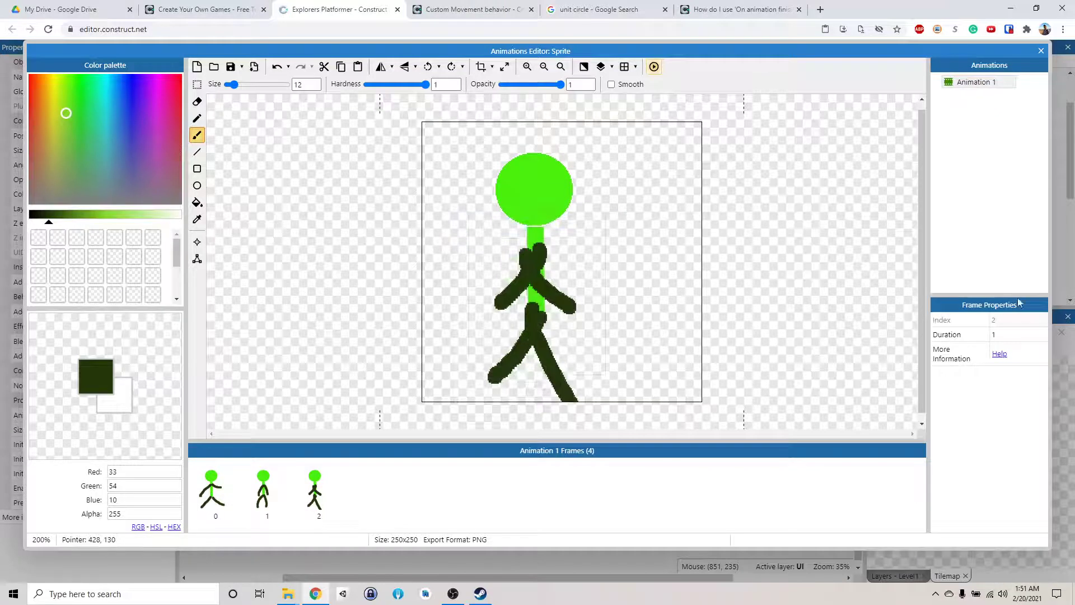
- Turn on looping for Animation 1 and preview the animation again
click(971, 85)
click(996, 350)
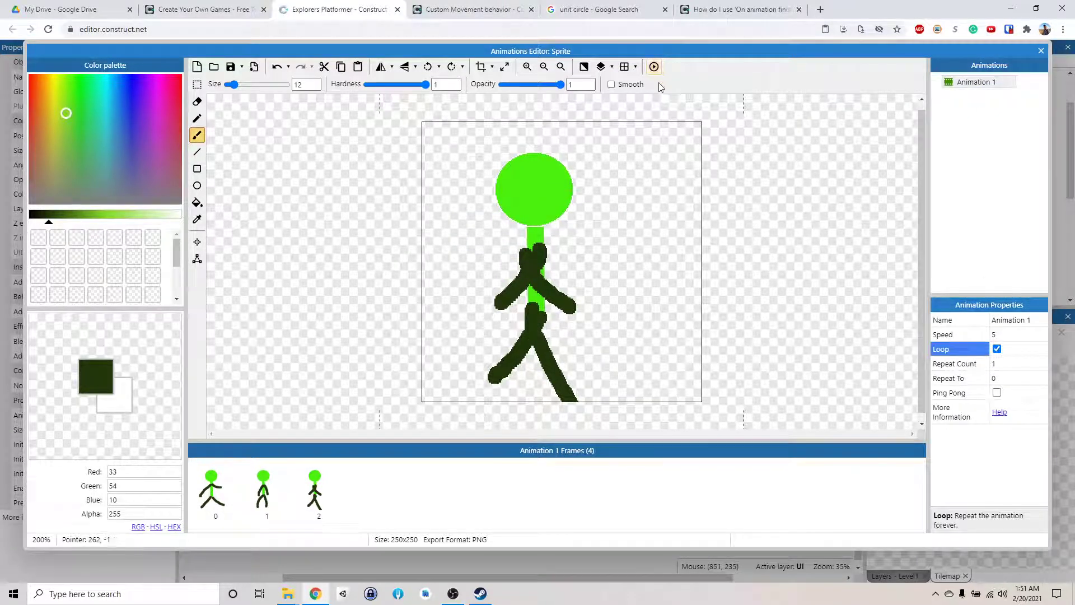
click(653, 67)
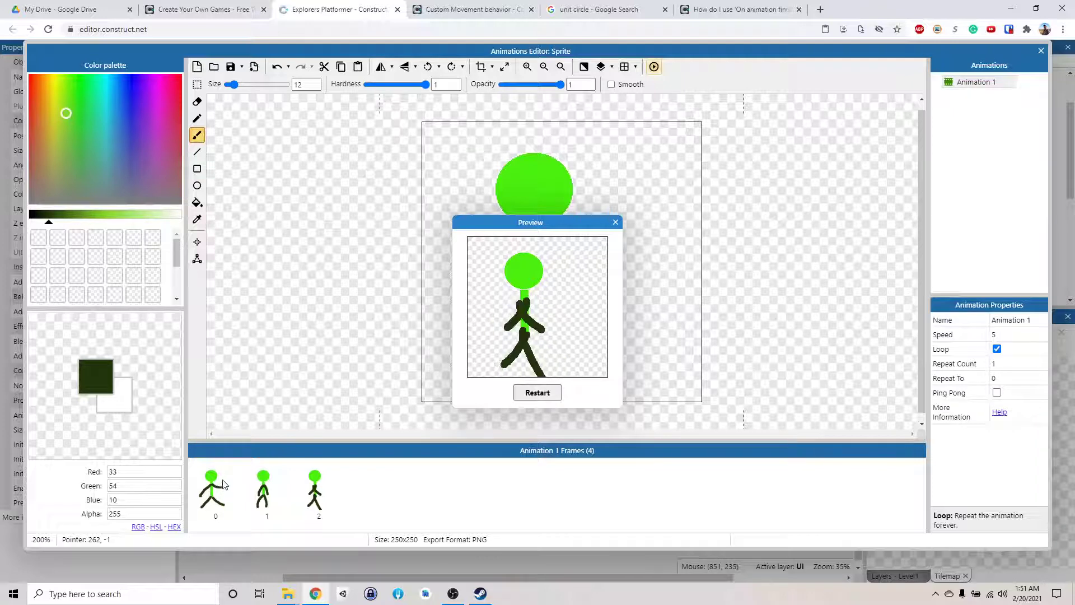
click(615, 223)
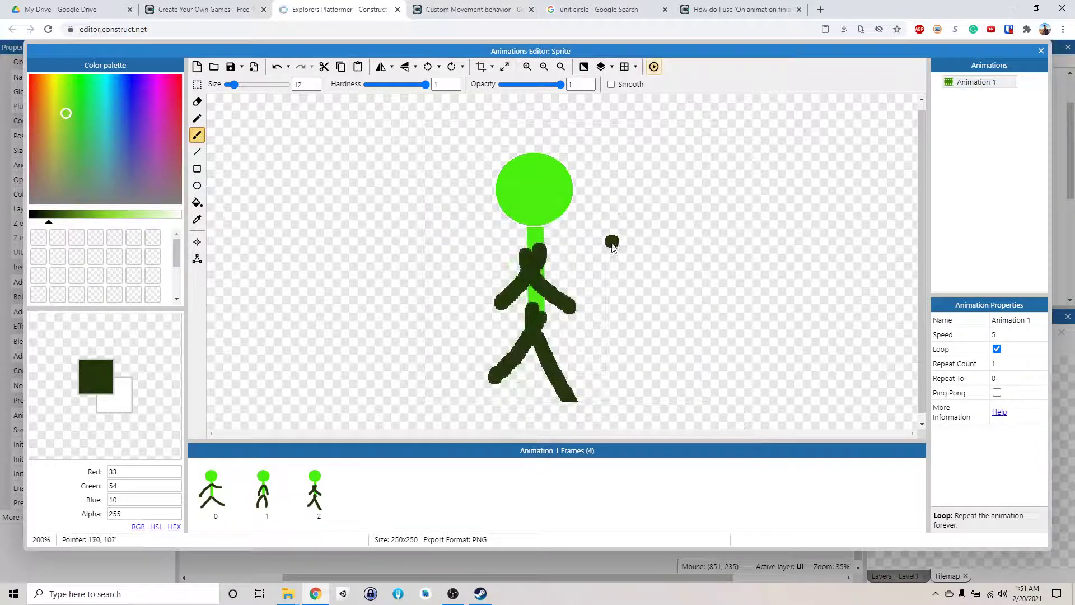
click(211, 505)
shift+click(313, 491)
right_click(313, 492)
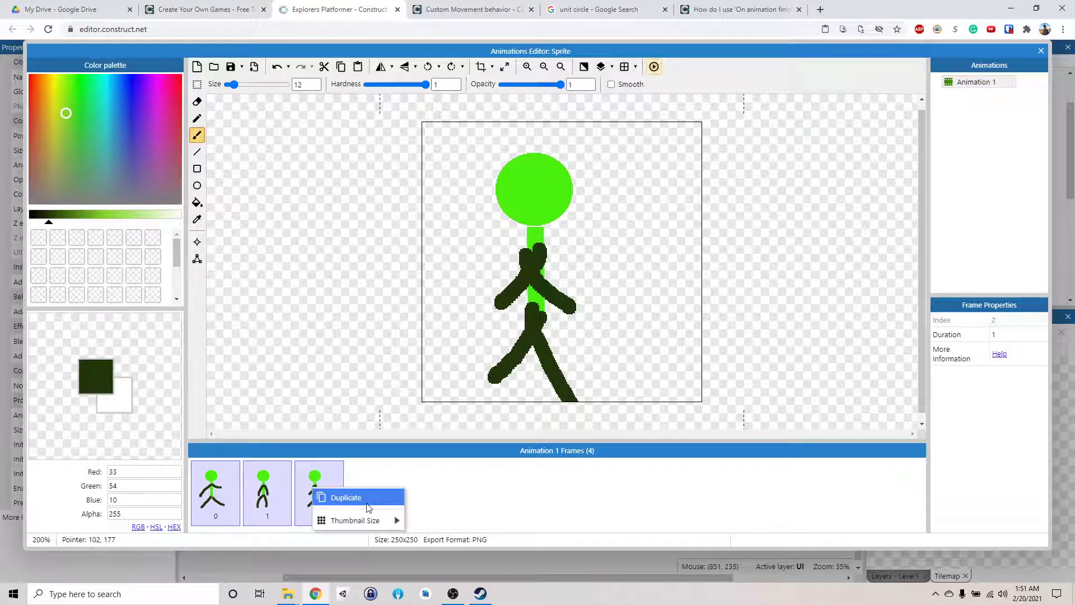
- Delete the walking frames until only the last pose remains in Animation 1
click(207, 505)
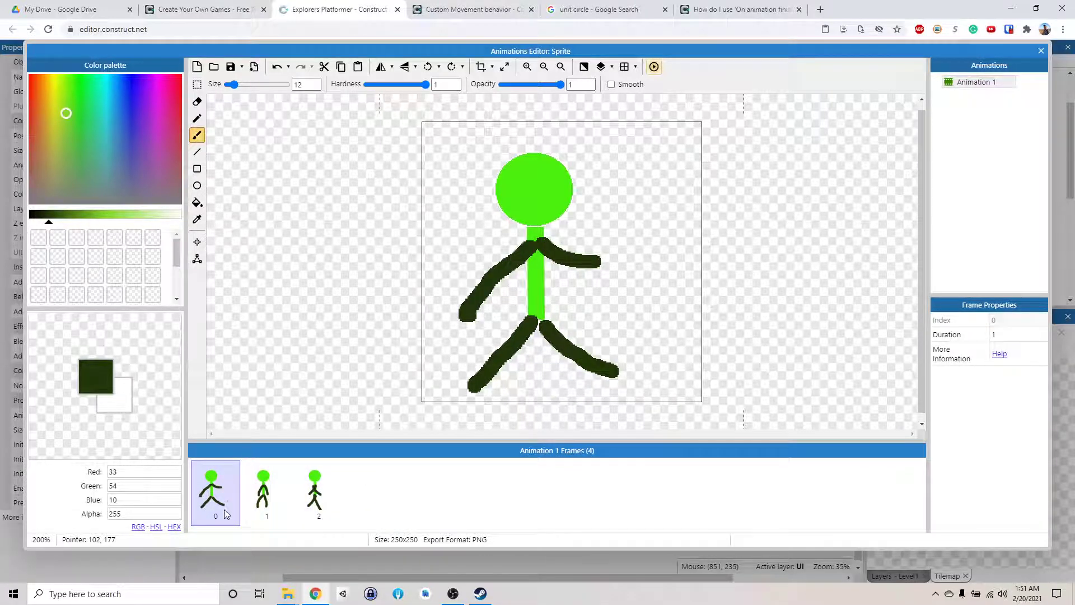
key(Delete)
click(232, 498)
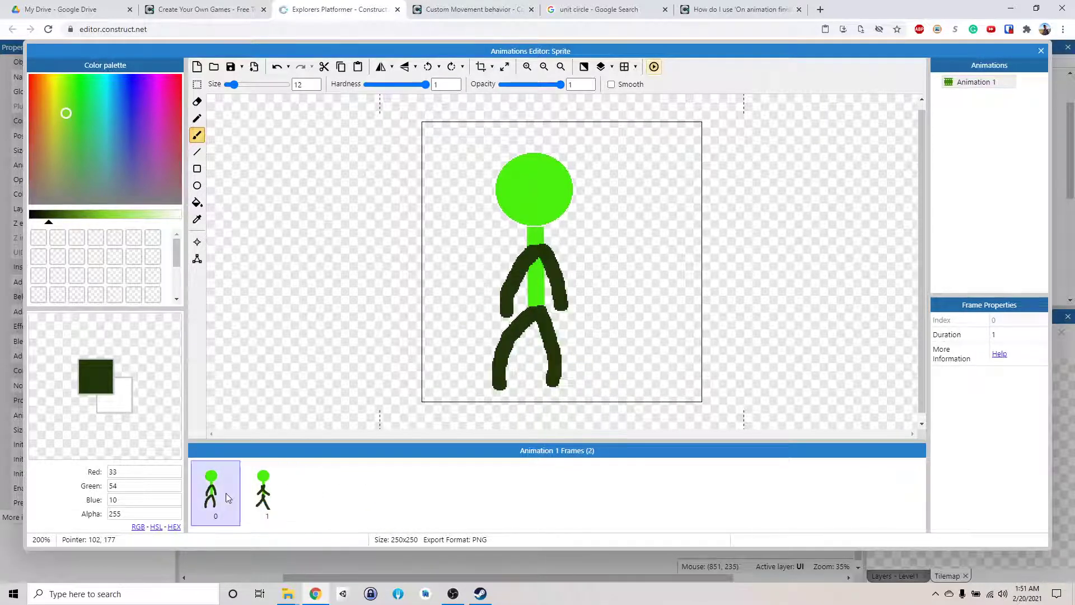
key(Delete)
key(Delete)
right_click(211, 485)
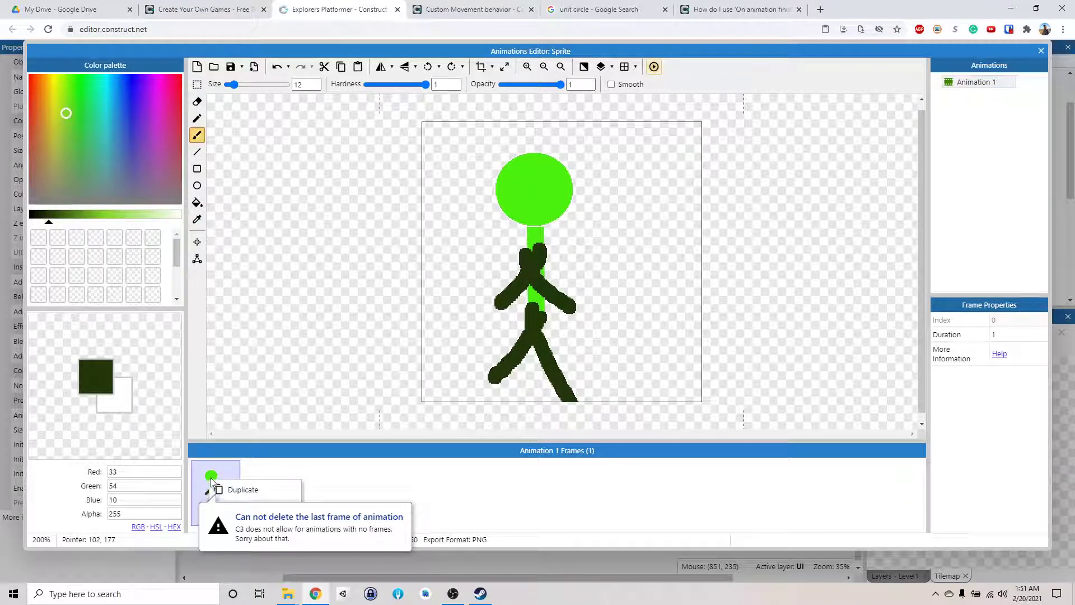
- Select the whole figure in the remaining frame and erase it to leave a blank canvas
click(197, 84)
drag(450, 130, 629, 418)
key(Delete)
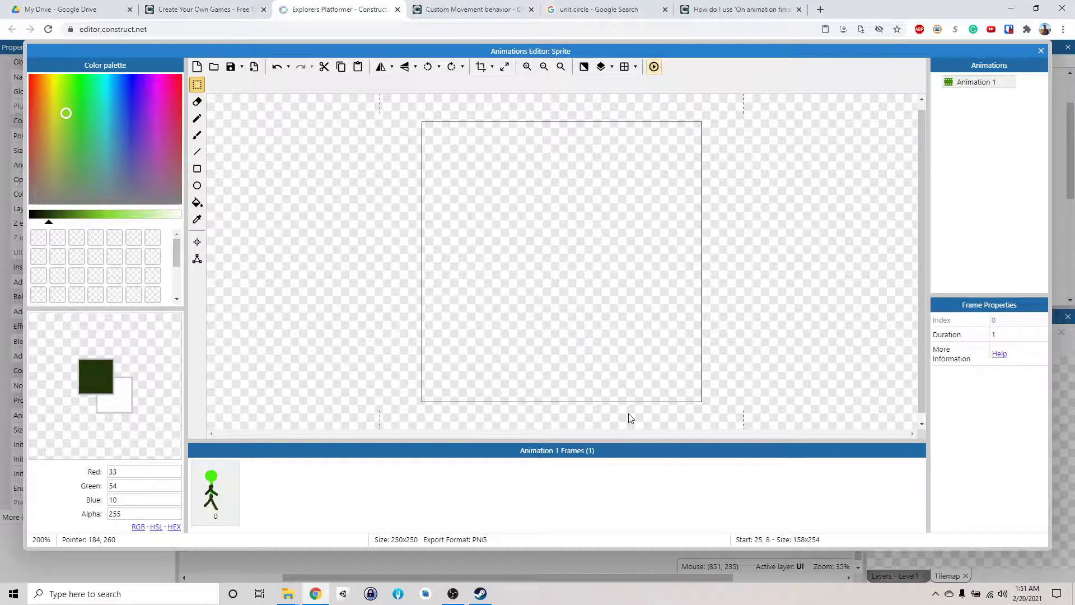
- Draw a vertical line about 200 px long near the canvas's left side, thickness 15, in dark green (29, 47, 9)
click(197, 153)
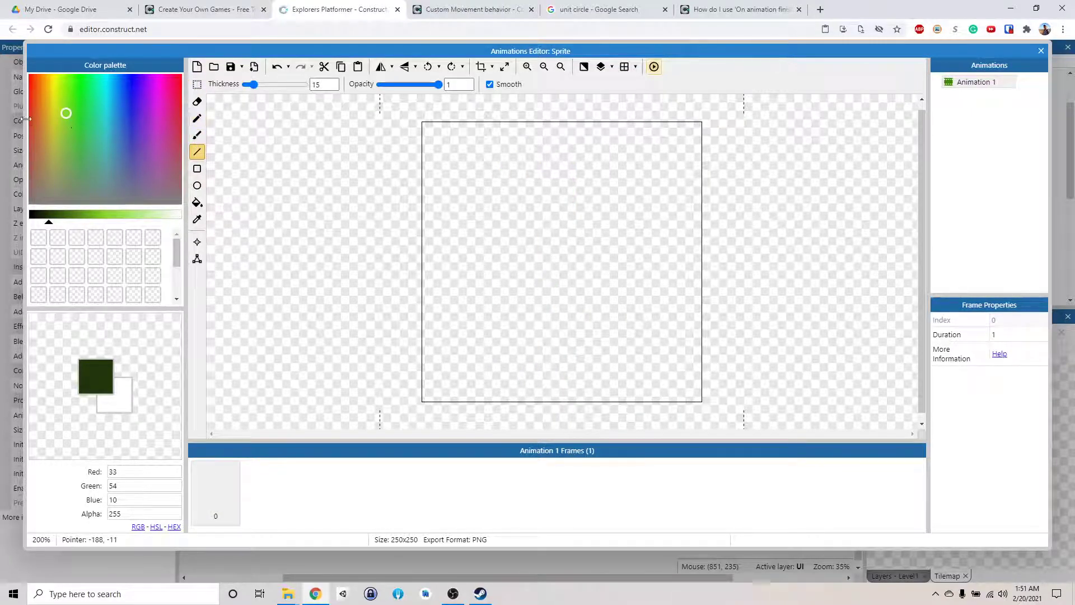
click(47, 222)
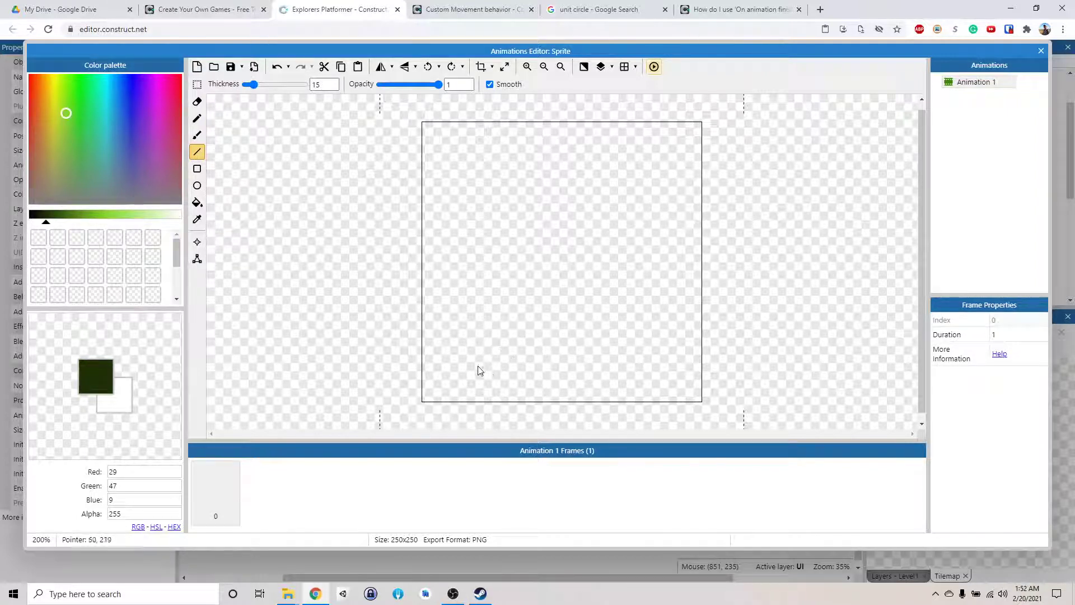
drag(487, 375, 489, 150)
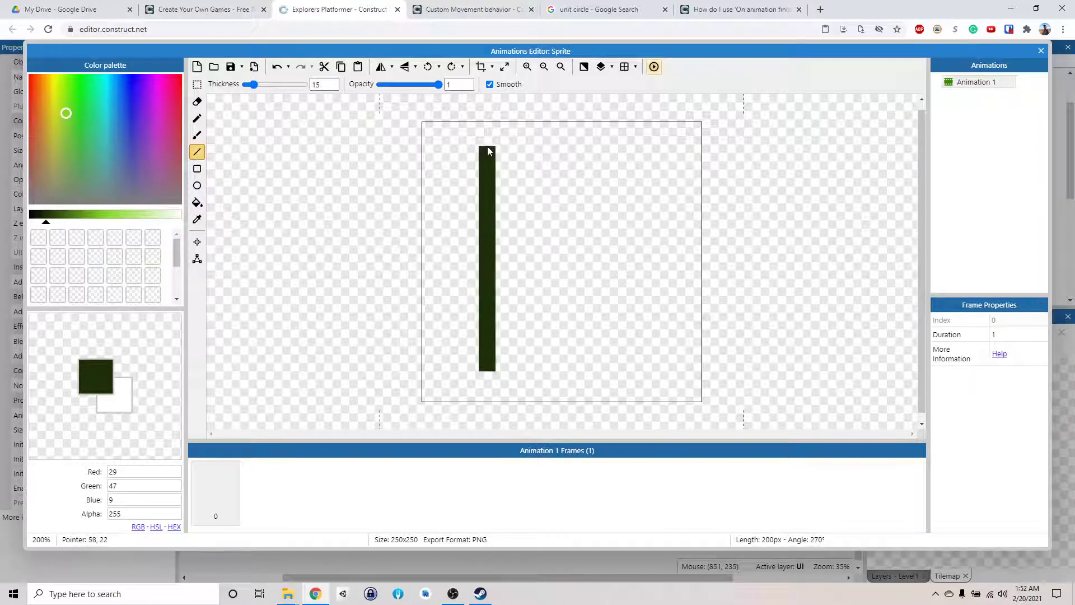
- Draw a wavy flag outline beside the pole with the size 12 Pencil in coral (244, 118, 87) and flood fill it
click(197, 118)
click(40, 215)
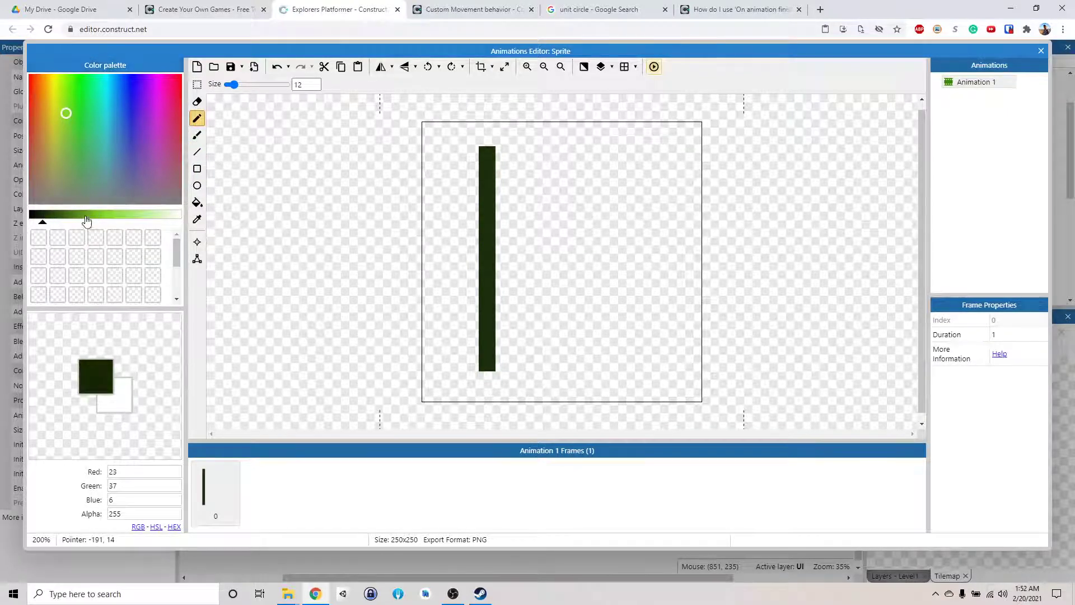
click(32, 87)
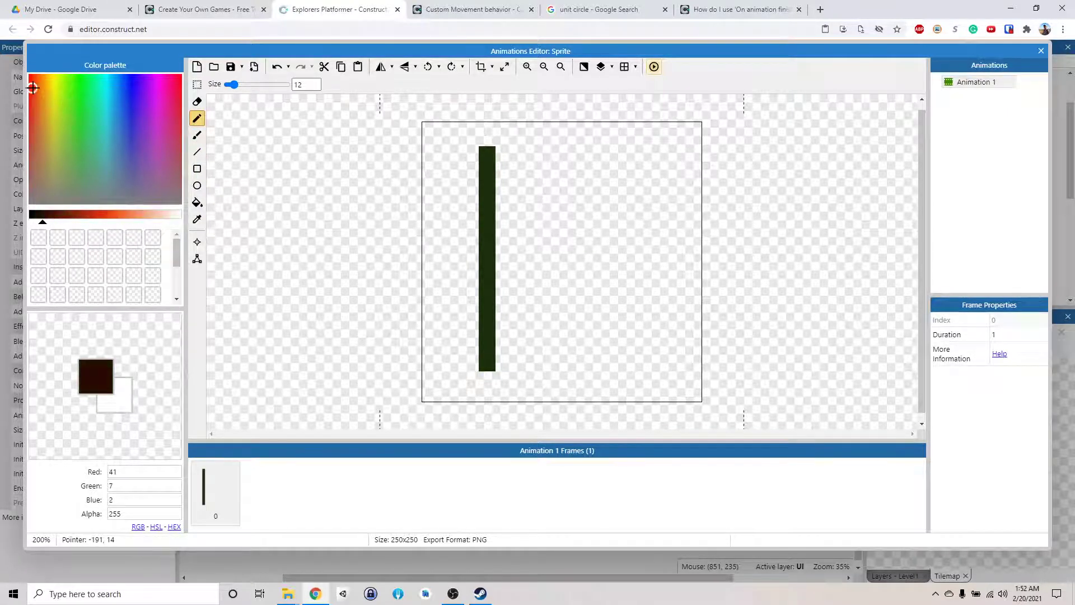
click(129, 215)
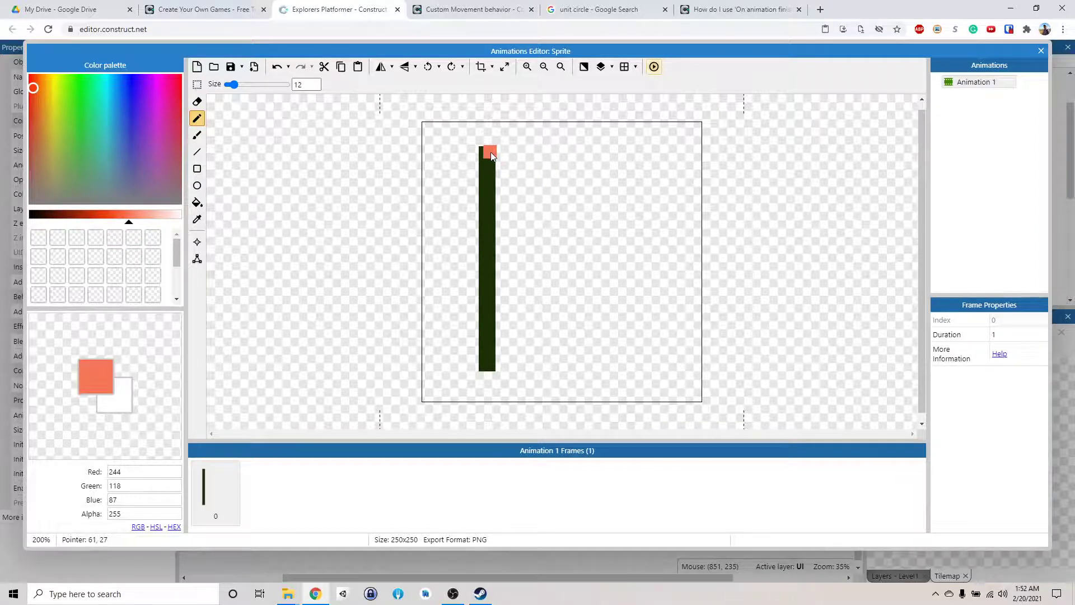
mouse_move(492, 157)
mouse_down()
mouse_move(525, 171)
mouse_move(588, 159)
mouse_up()
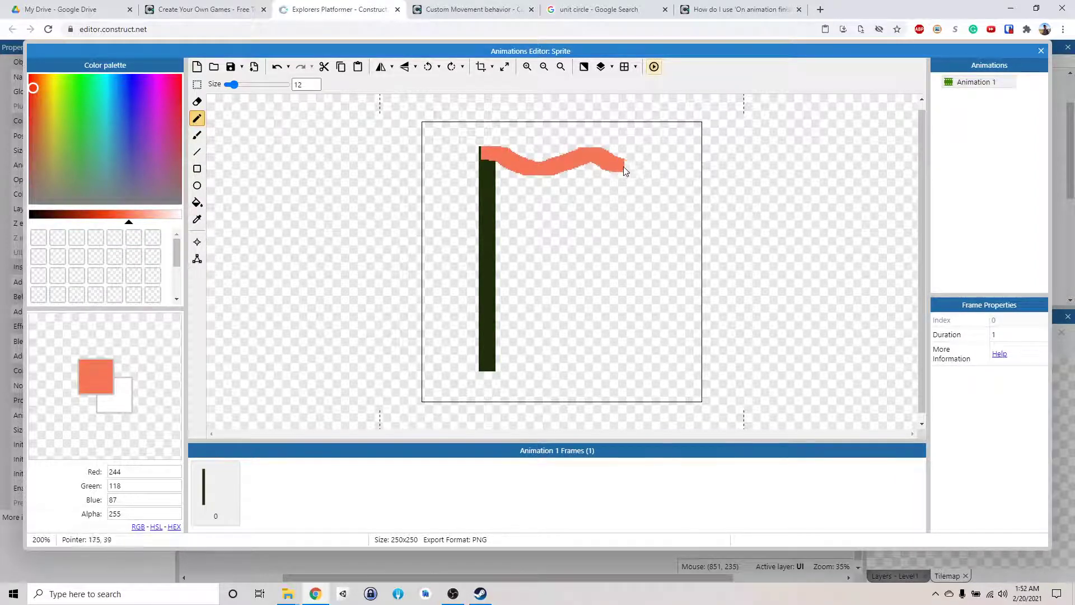
mouse_move(666, 159)
mouse_down()
mouse_move(667, 282)
mouse_move(498, 283)
mouse_up()
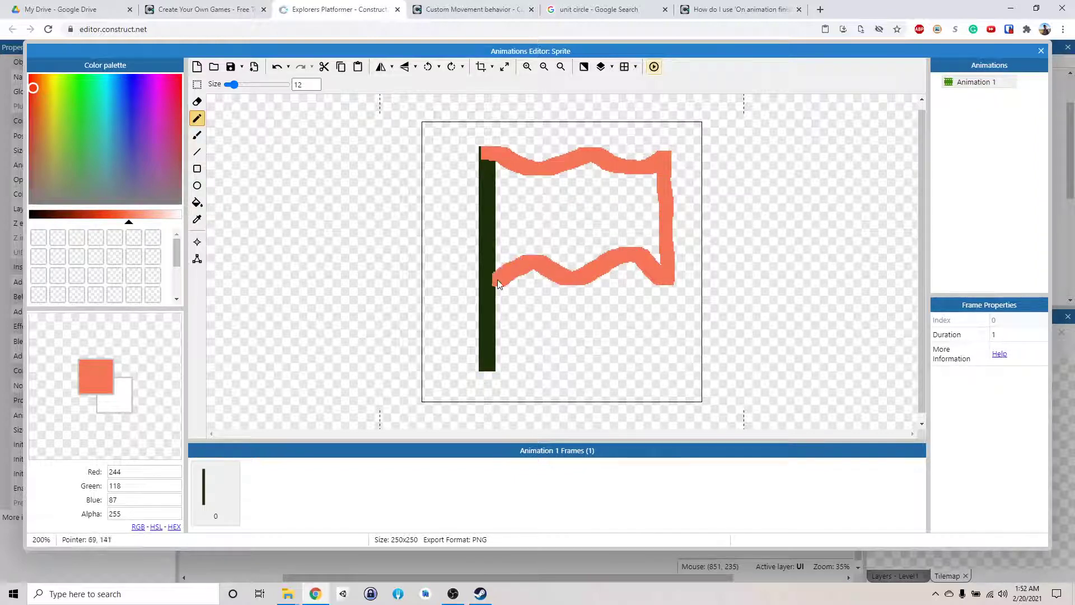
click(196, 202)
click(592, 196)
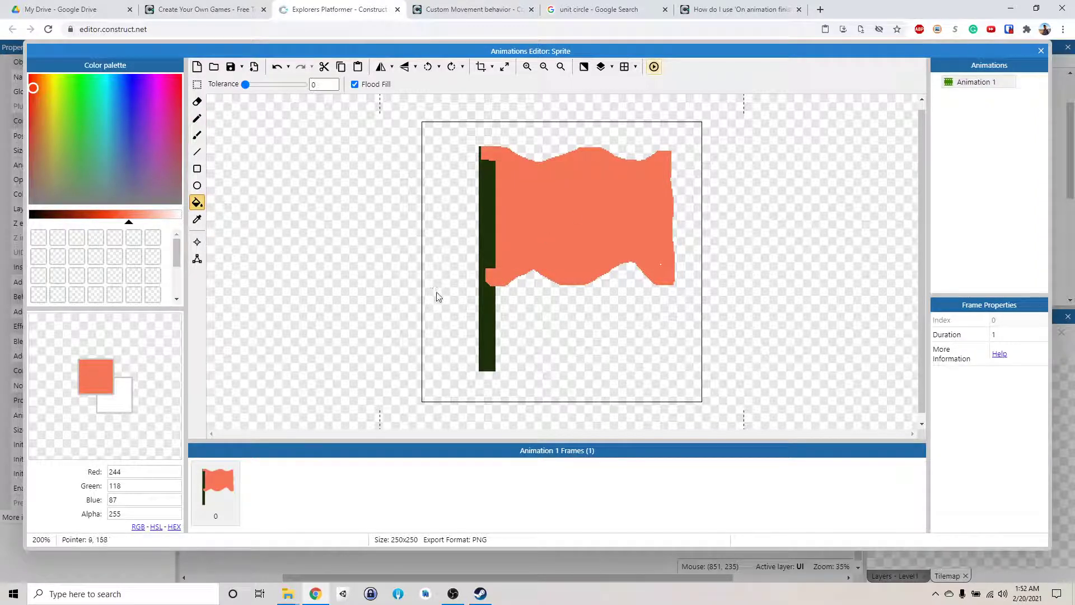
- Duplicate frame 0 and erase notches into the flag's lower and upper edges on the copy with the size 12 Eraser
right_click(217, 479)
click(250, 490)
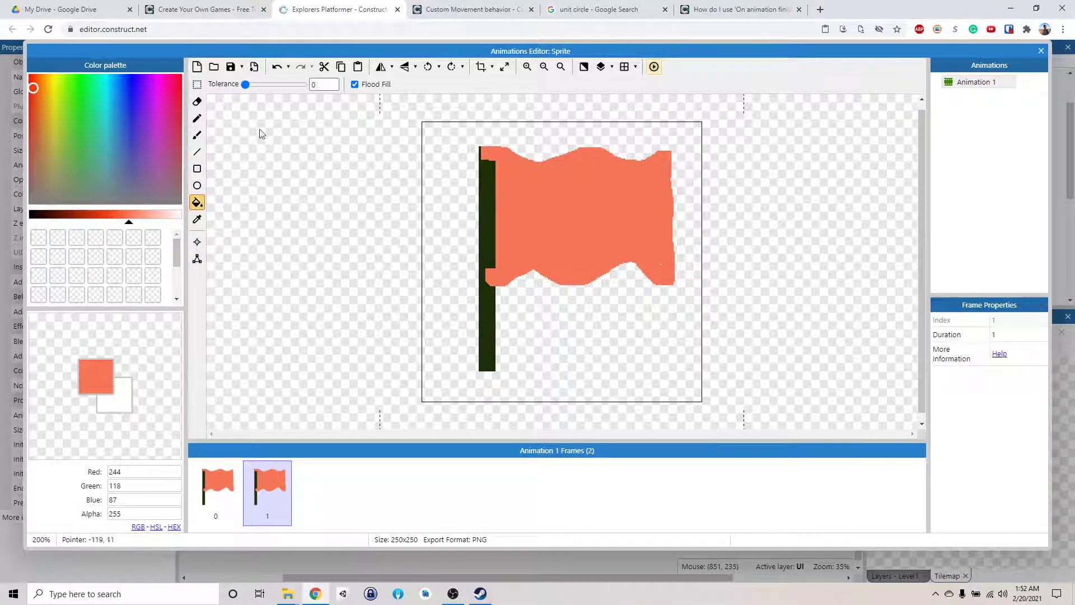
click(196, 101)
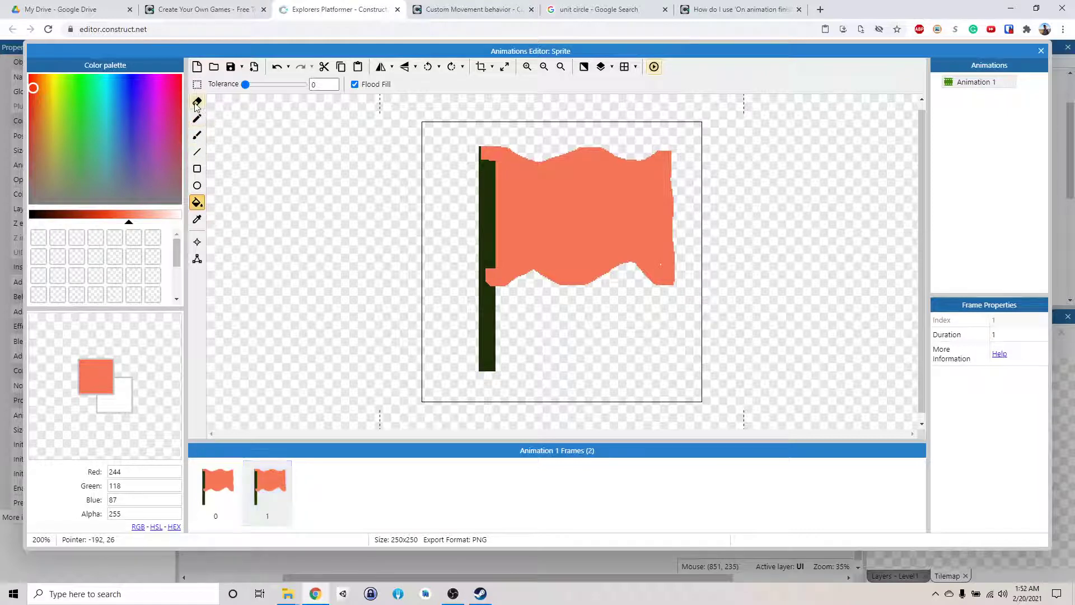
click(556, 287)
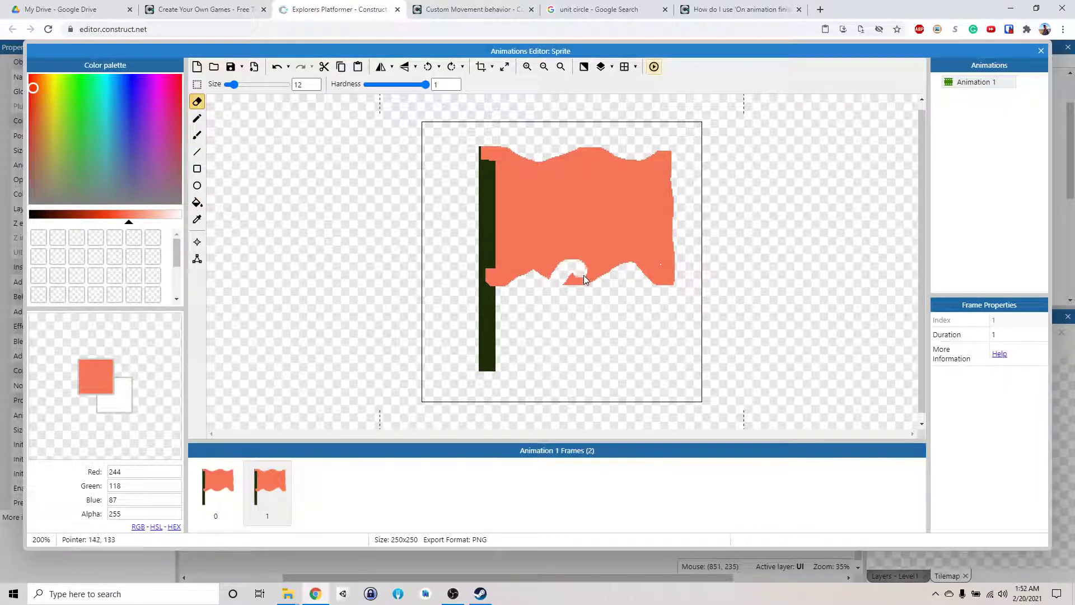
drag(579, 276, 573, 284)
drag(609, 159, 558, 158)
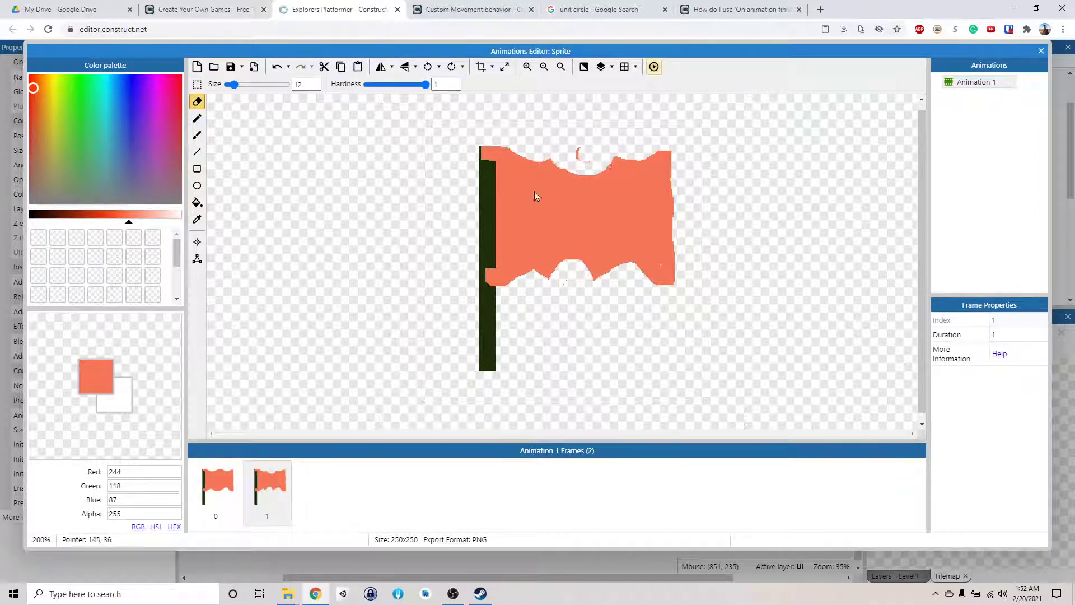
- Paint the second frame's flag edges into deeper, smoother waves with the size 12 Brush and erase the stray mark above the flag
click(197, 135)
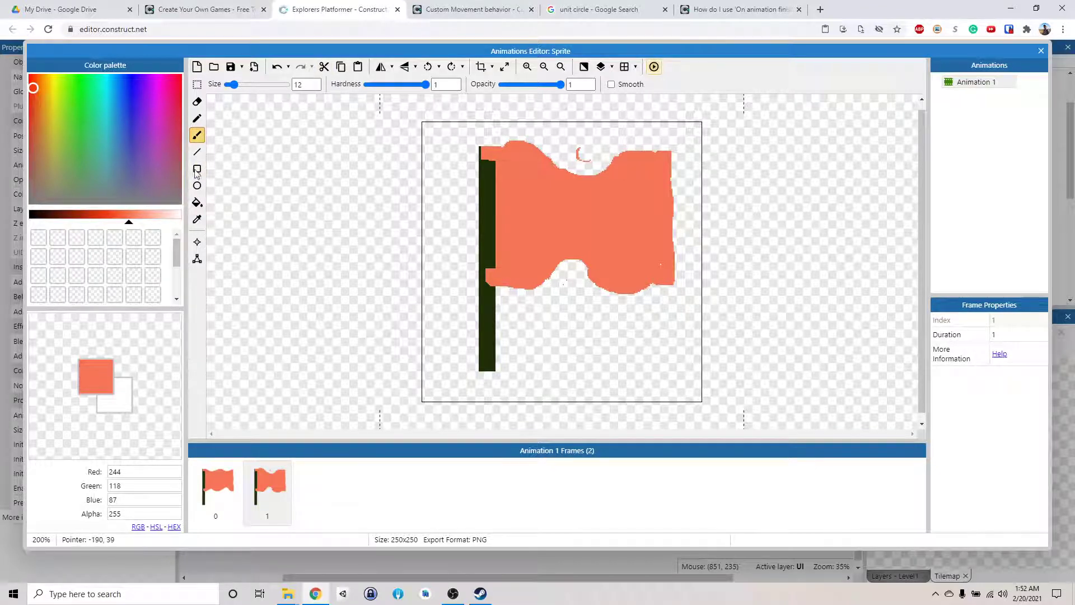
click(198, 102)
drag(575, 157, 591, 163)
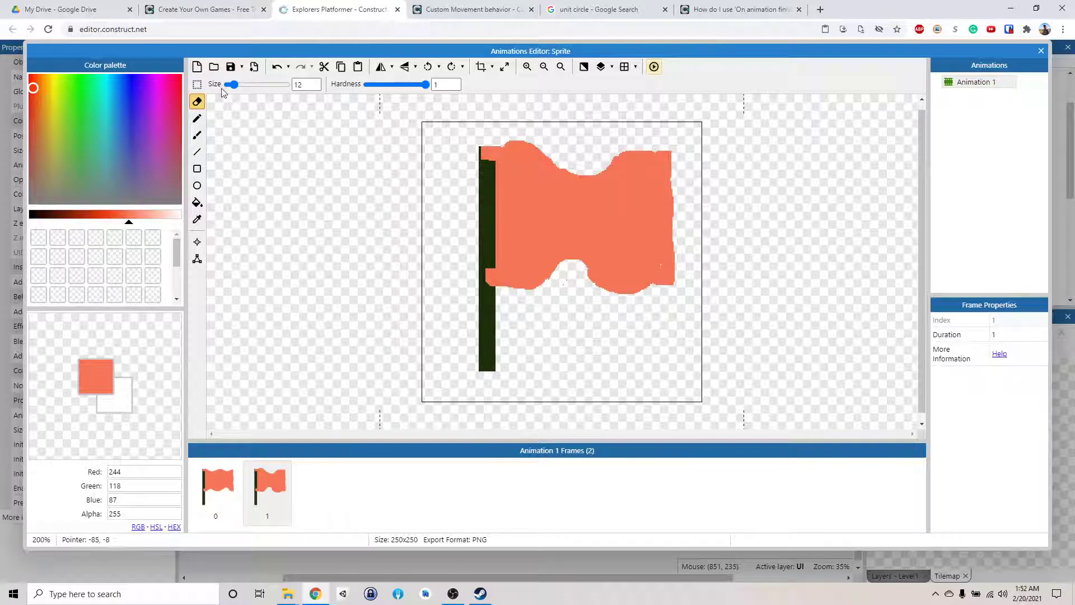
click(197, 135)
click(588, 162)
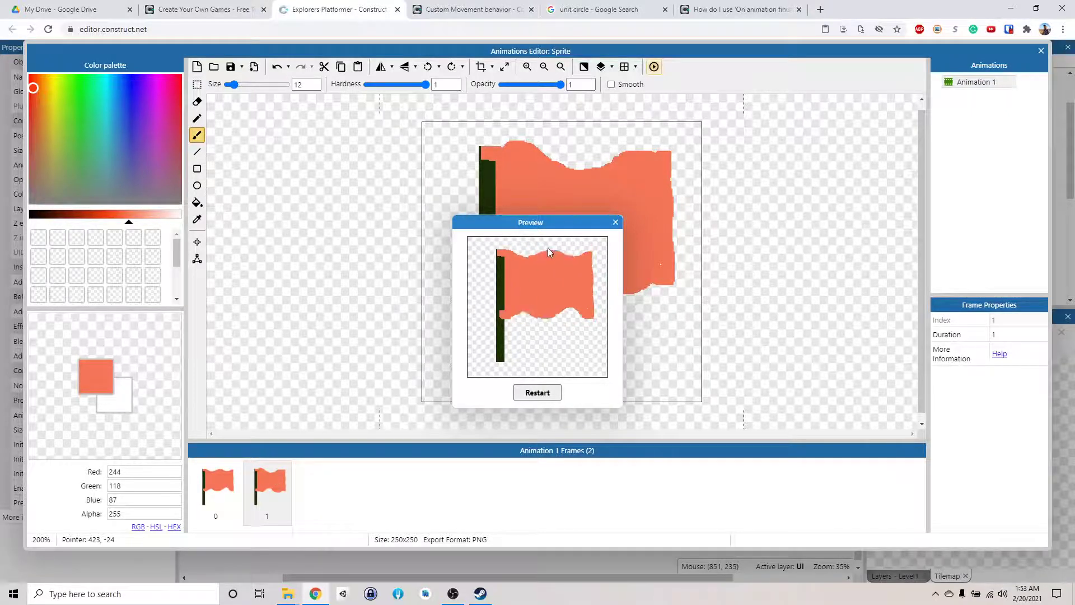
- Preview the two-frame flag animation and close the Animations Editor
click(616, 223)
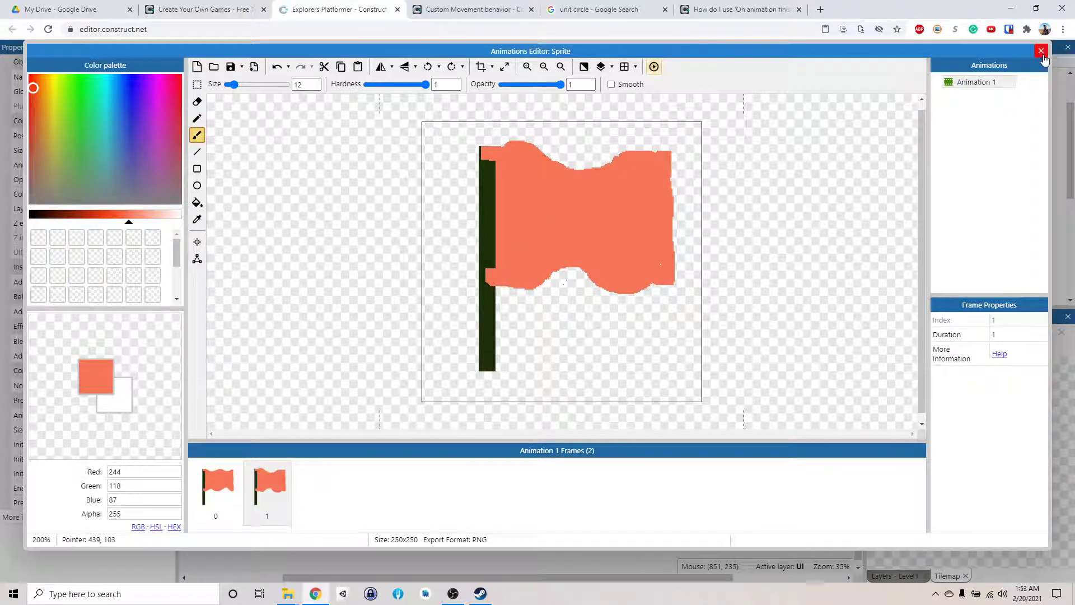
click(1041, 51)
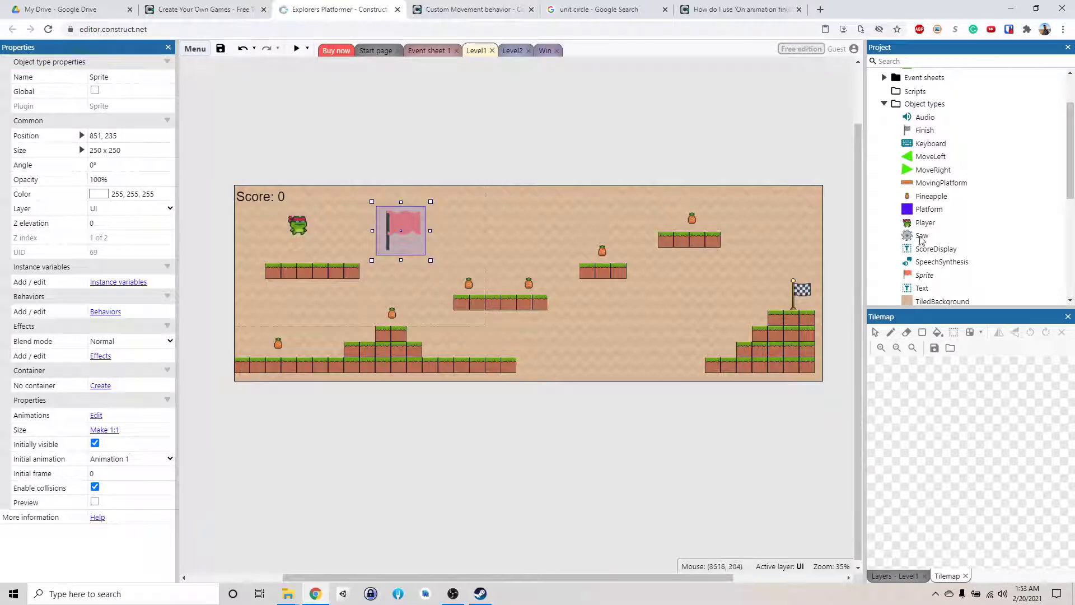
- Delete the flag's Sprite object type from the project and leave nothing selected in the Level1 layout
scroll(921, 240, down, 2)
click(927, 219)
right_click(927, 219)
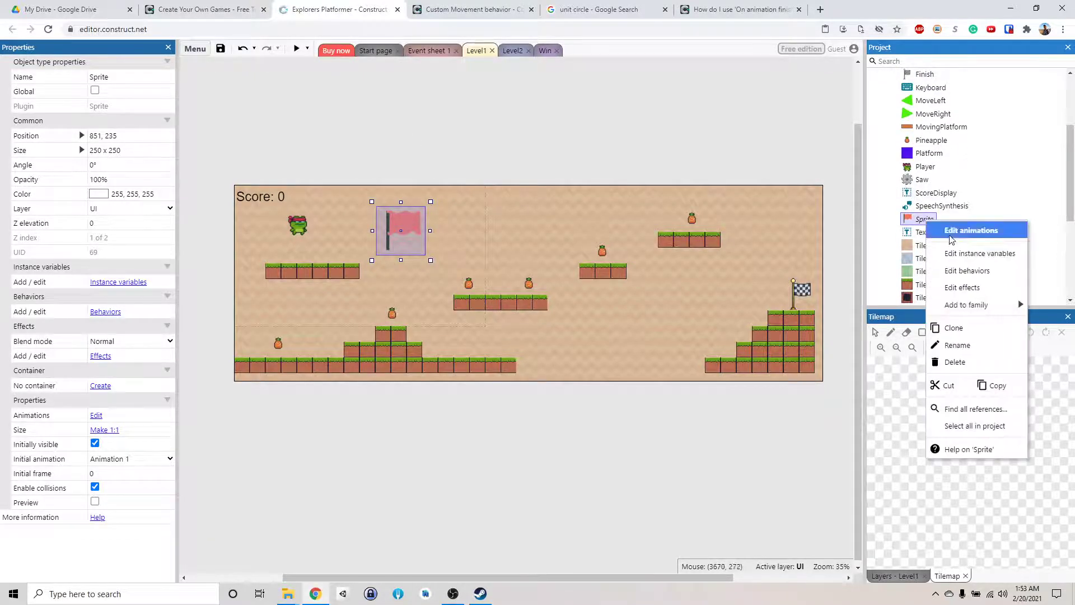
click(953, 362)
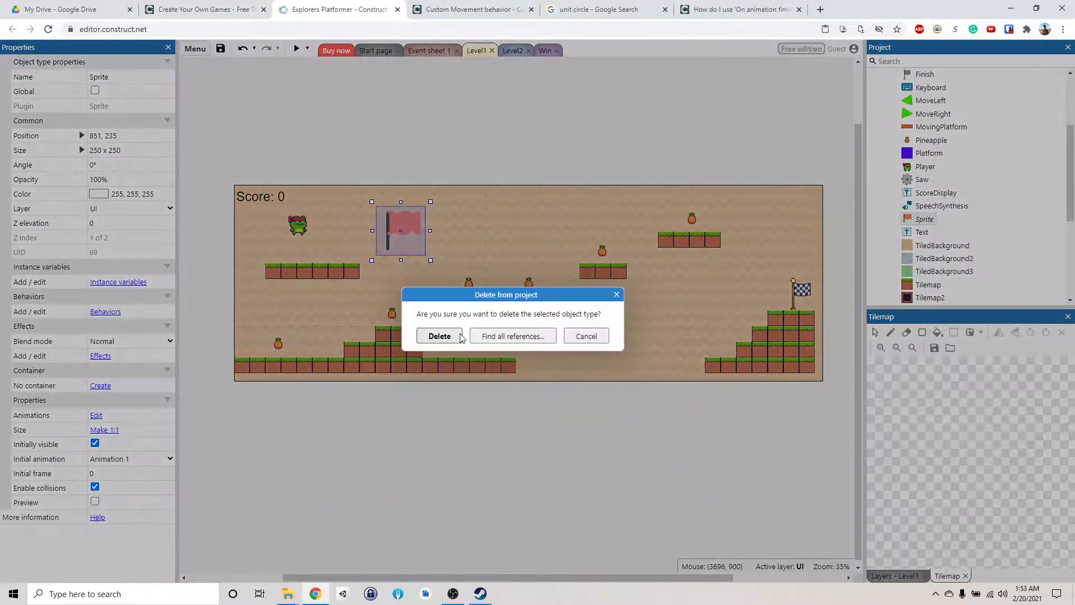
click(440, 336)
click(504, 141)
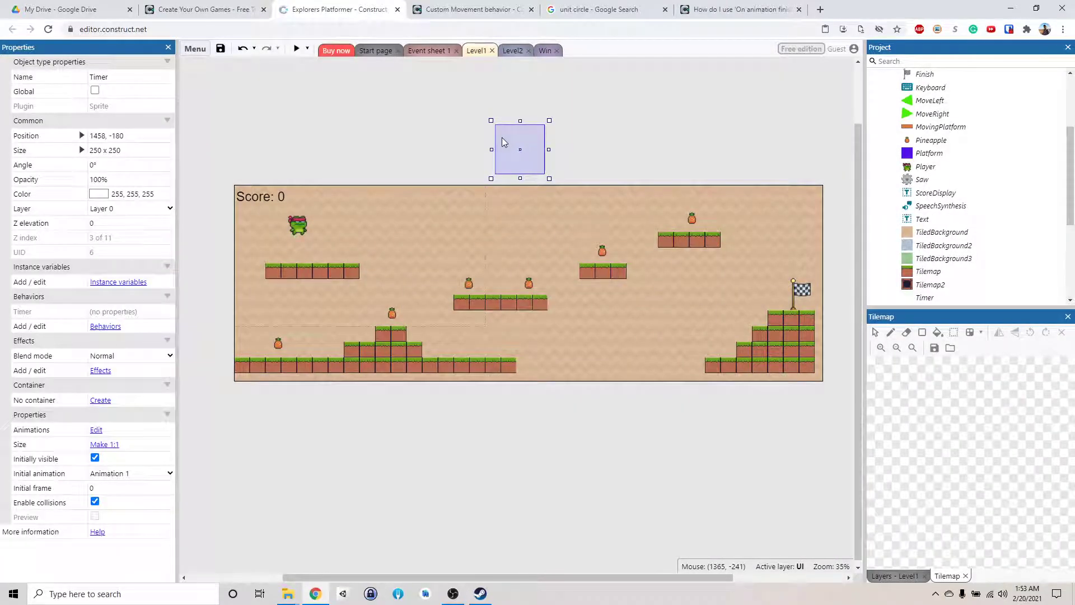
click(409, 111)
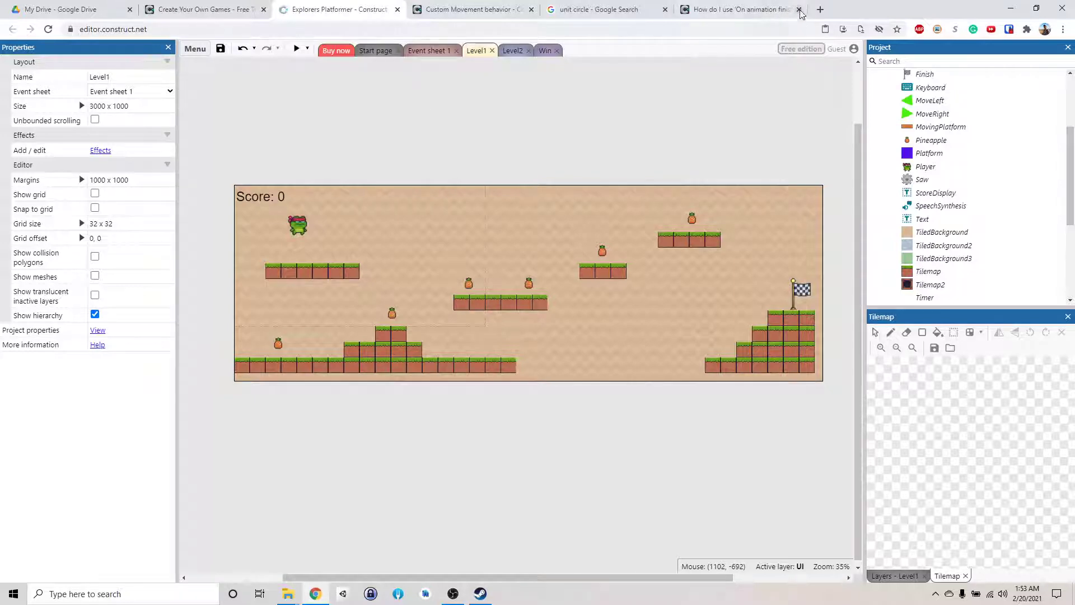
- Search for musescore in a new browser tab, open musescore.org and look over its home page
click(821, 9)
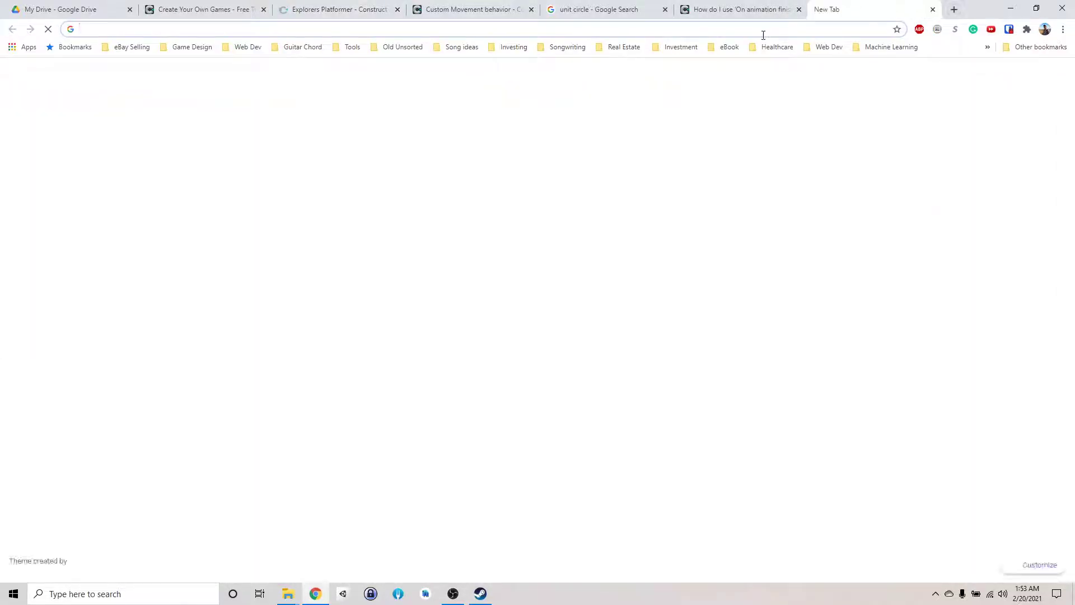
text(muses)
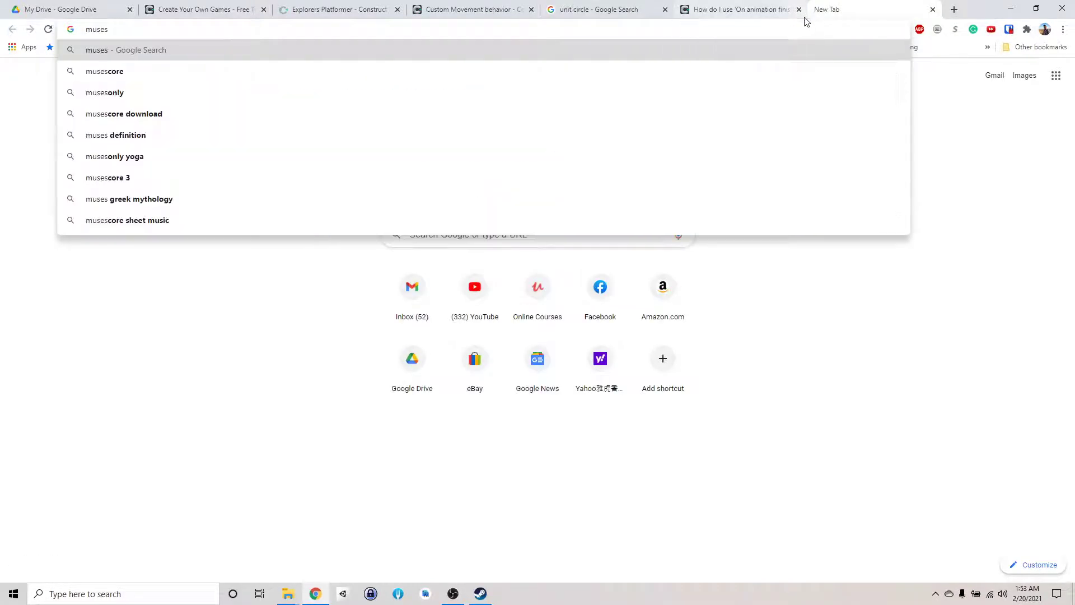
text(core)
key(Return)
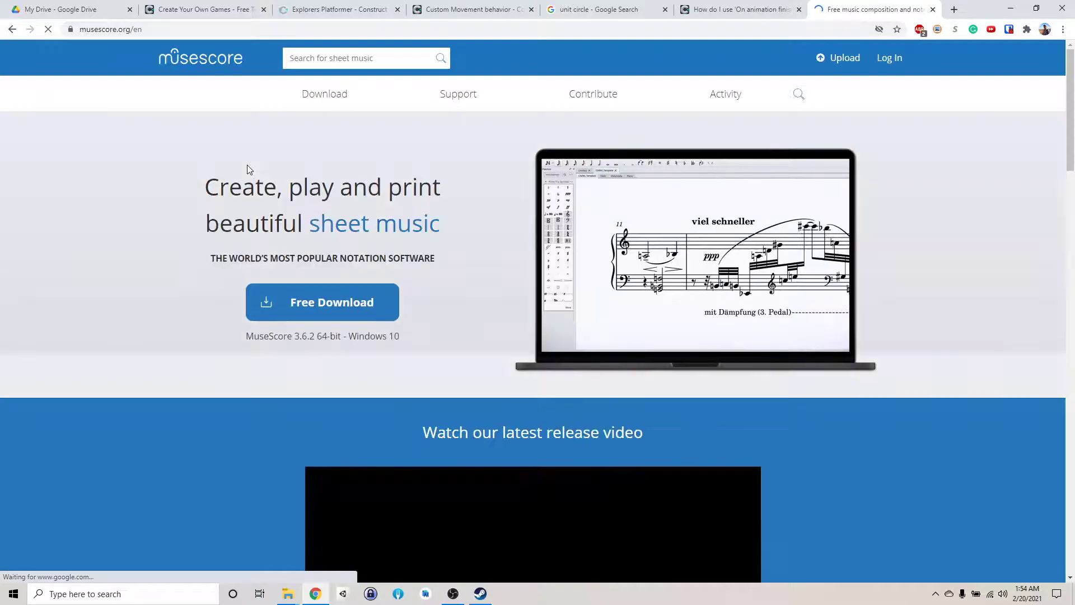
scroll(741, 244, down, 2)
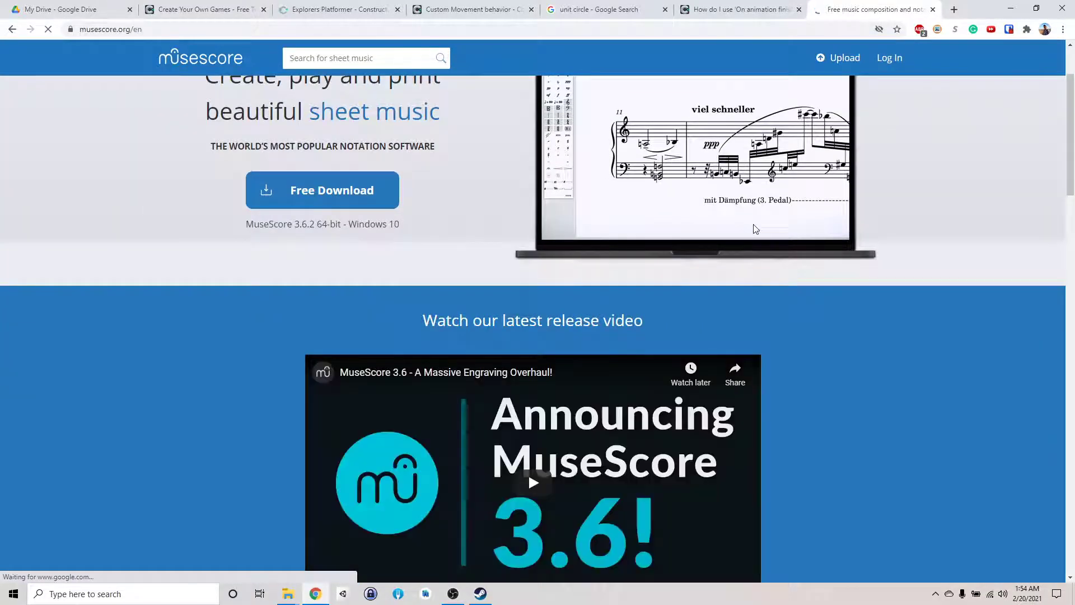
scroll(849, 245, down, 6)
scroll(849, 246, up, 8)
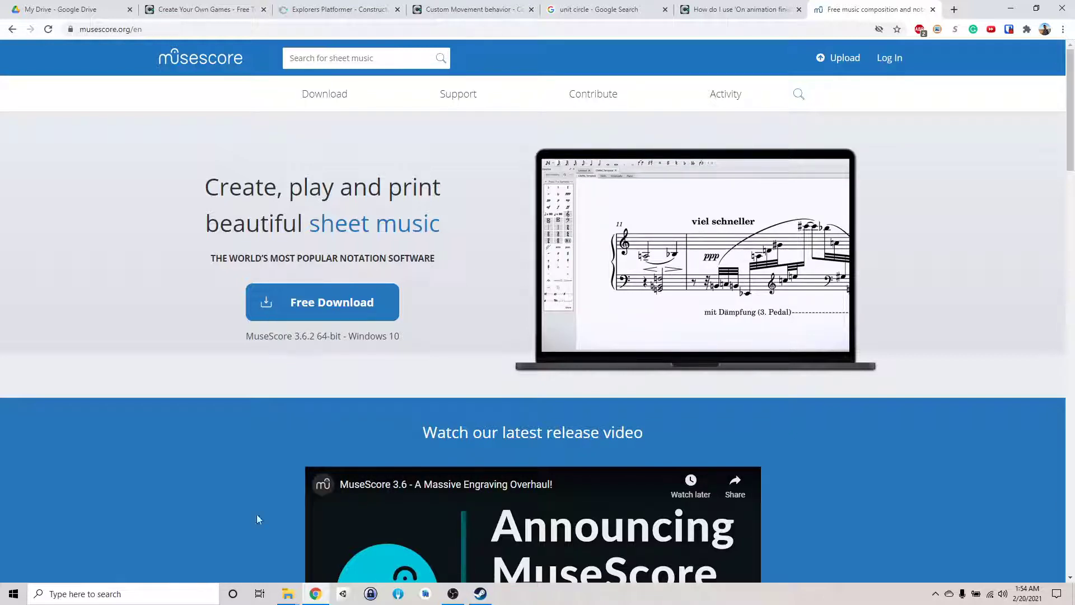
- Search the computer for an installed musescore app and dismiss the search
click(125, 592)
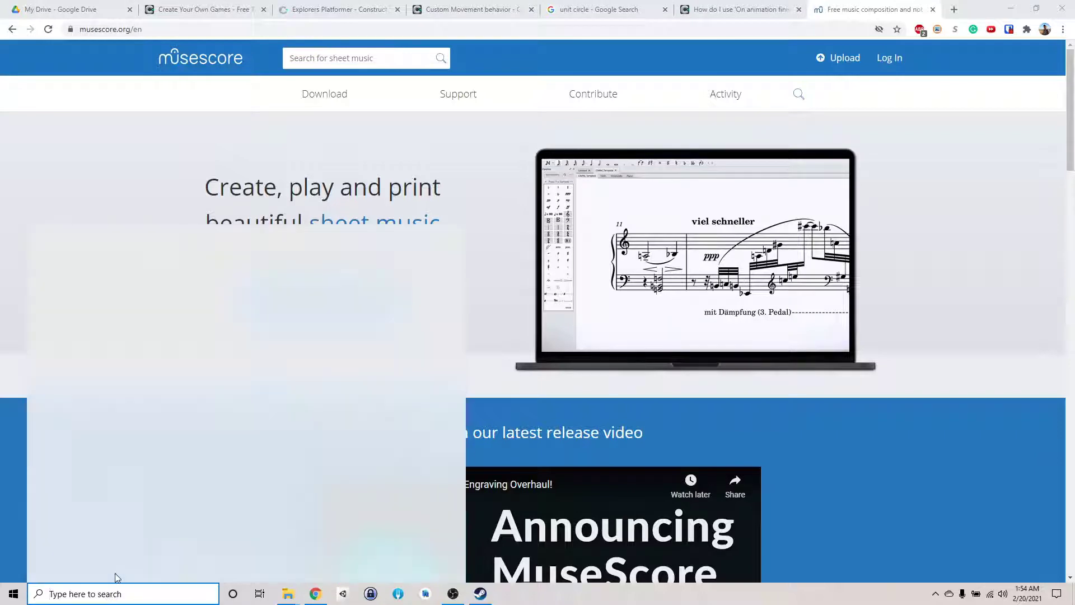
text(musescore)
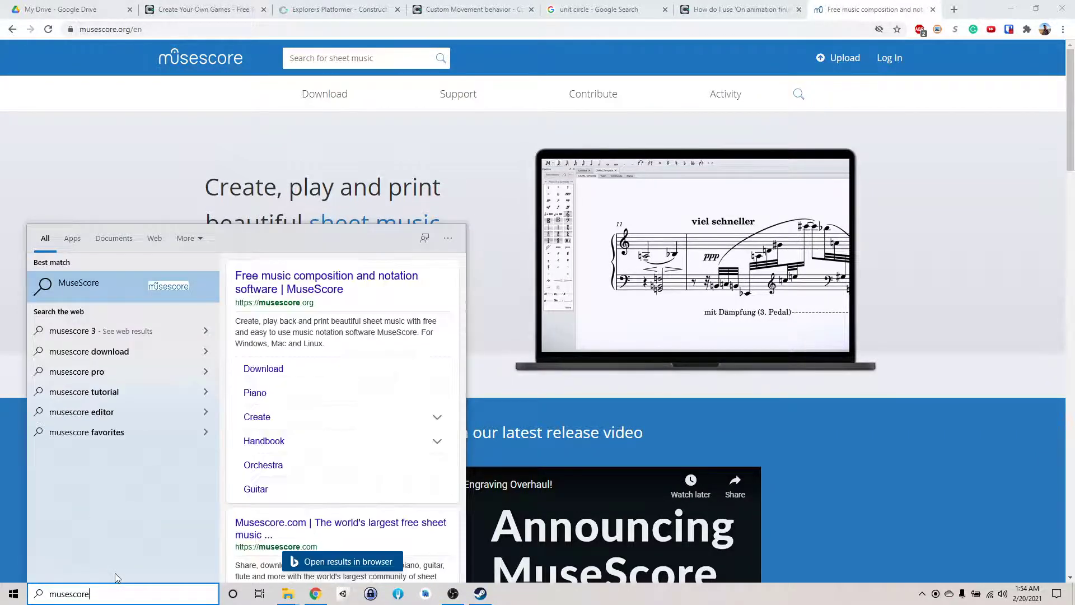
key(BackSpace)
key(BackSpace)
key(BackSpace)
key(BackSpace)
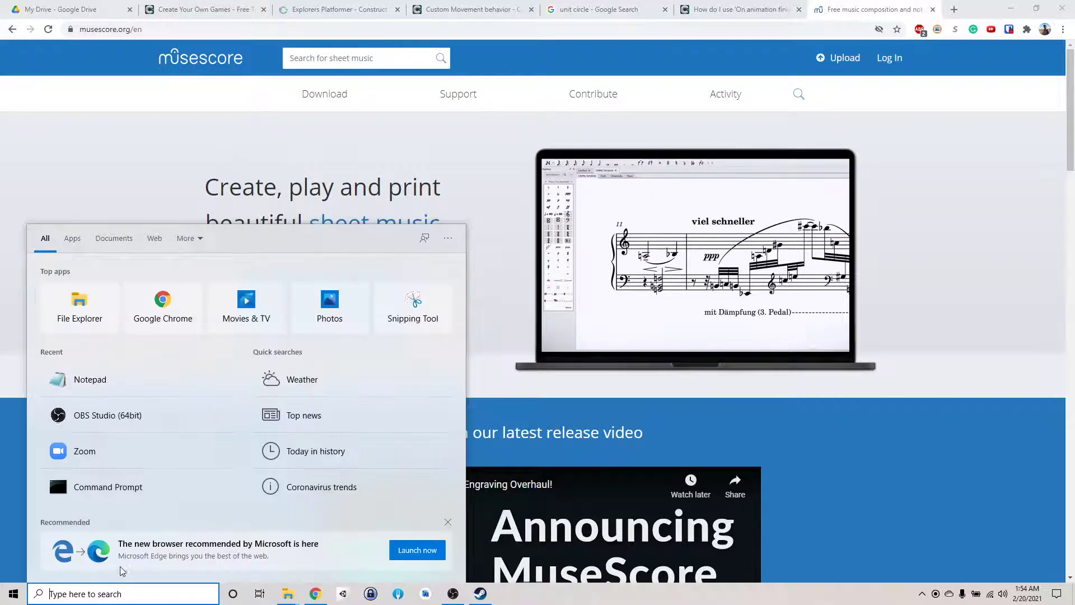
click(916, 299)
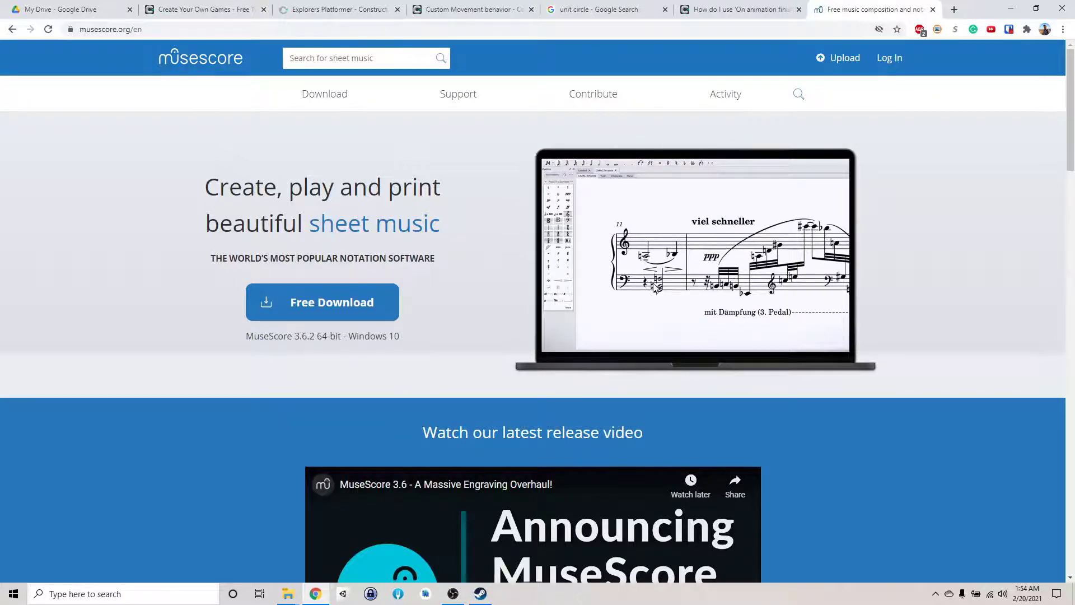
- Return to the Explorers Platformer project in Construct and examine the Sounds and Music folders
click(245, 8)
click(319, 8)
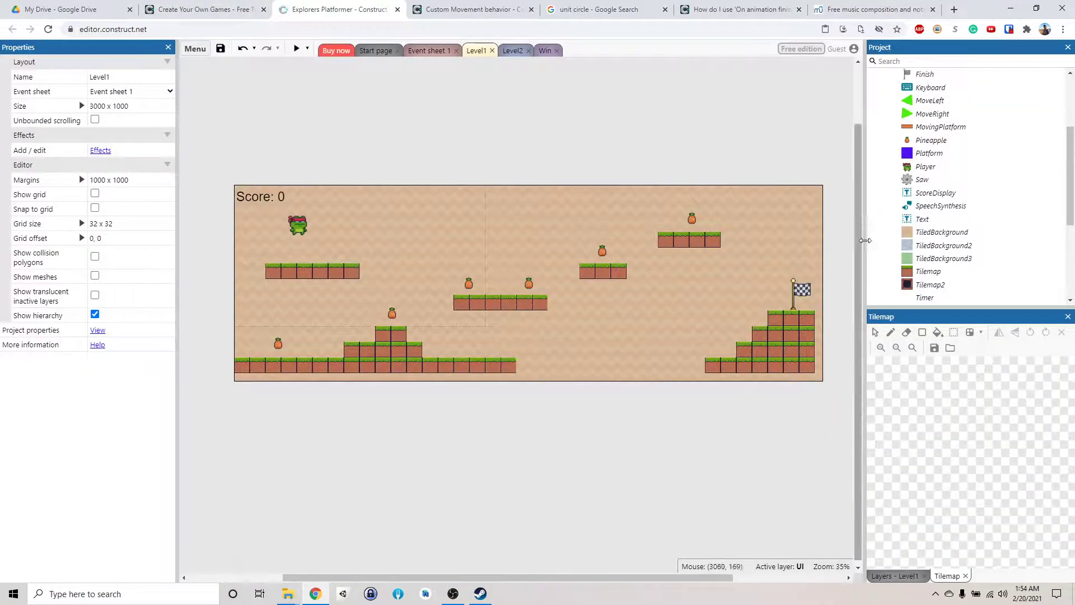
scroll(980, 221, down, 3)
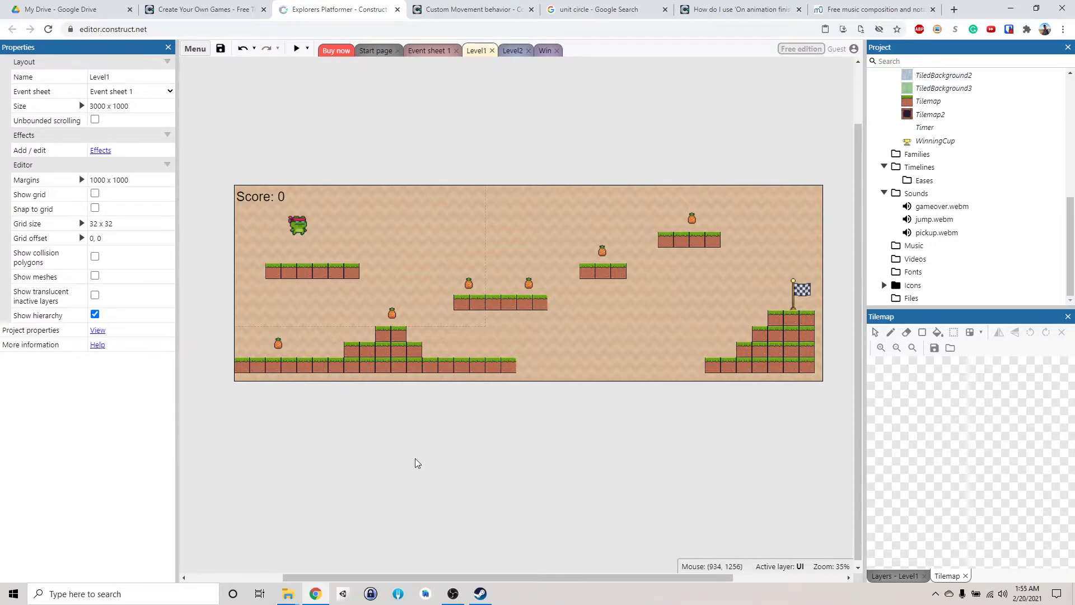
click(452, 593)
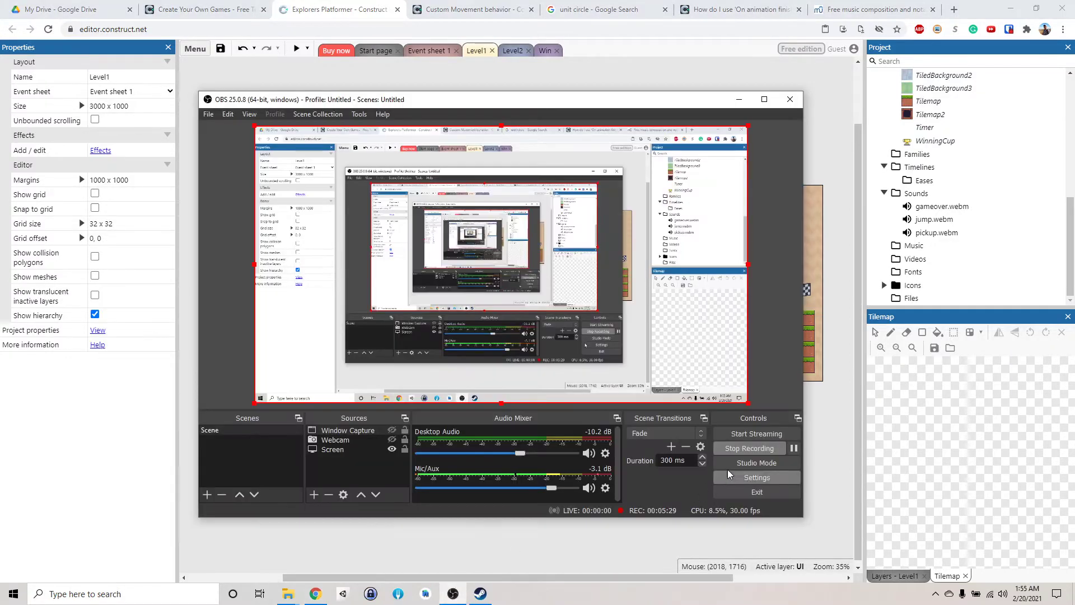